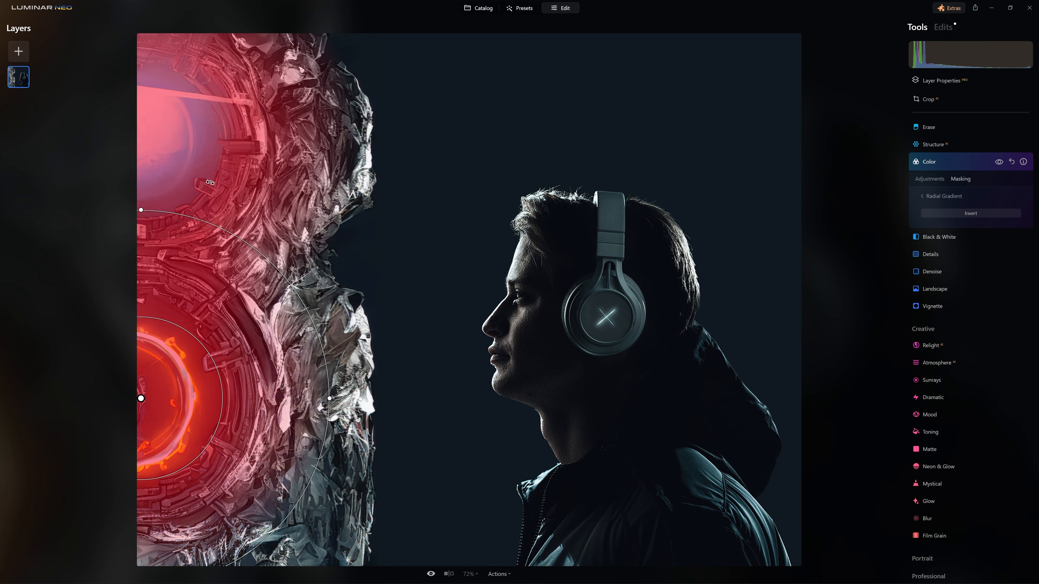
- Draw two crossing neon strokes over the X on the headphone's ear cup with Neon & Glow
{"action": "left_click", "coordinate": [963, 163]}
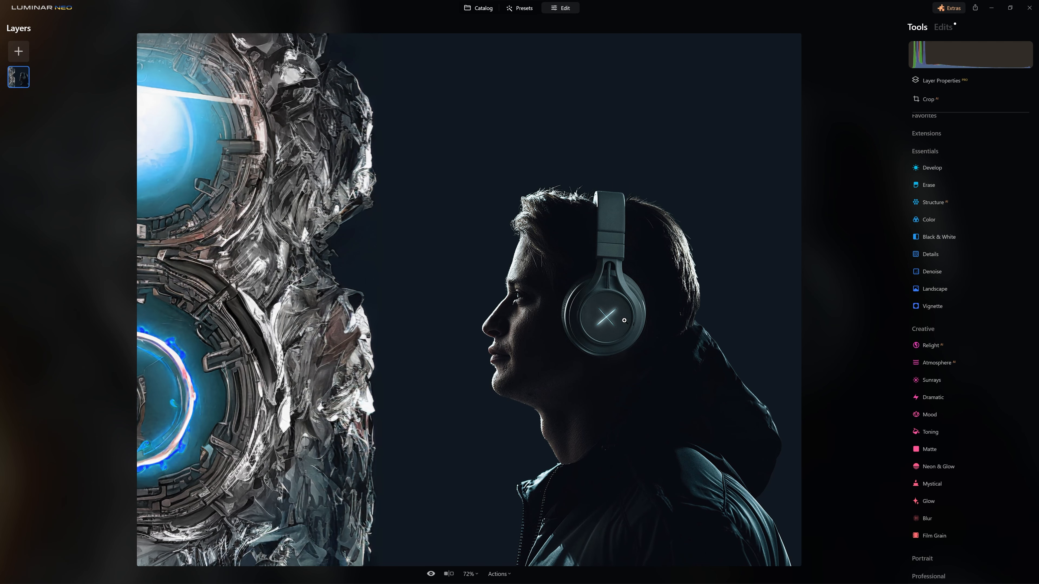
{"action": "left_click", "coordinate": [624, 320]}
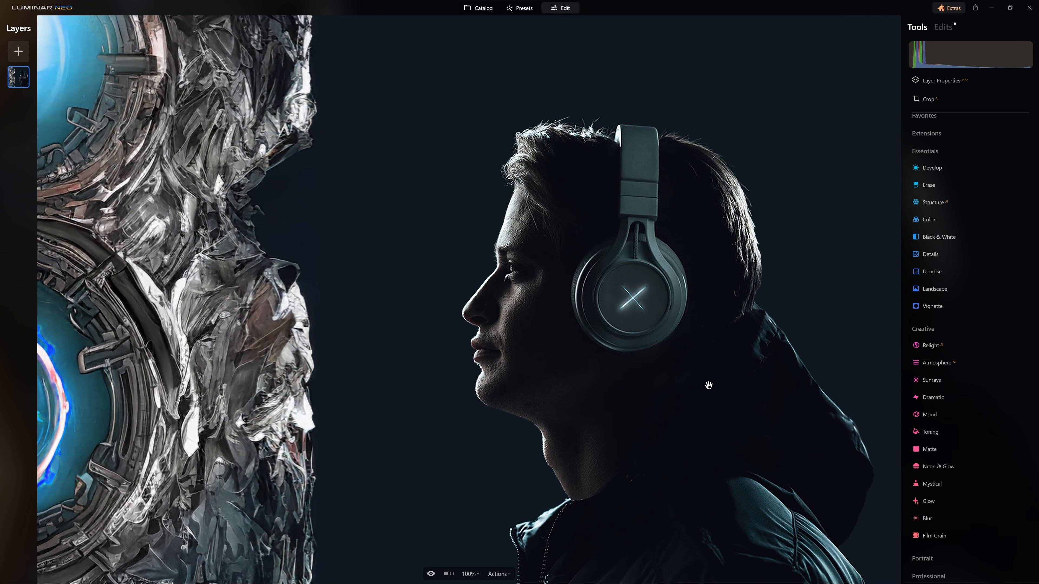
{"action": "left_click_drag", "start_coordinate": [488, 335], "coordinate": [727, 396]}
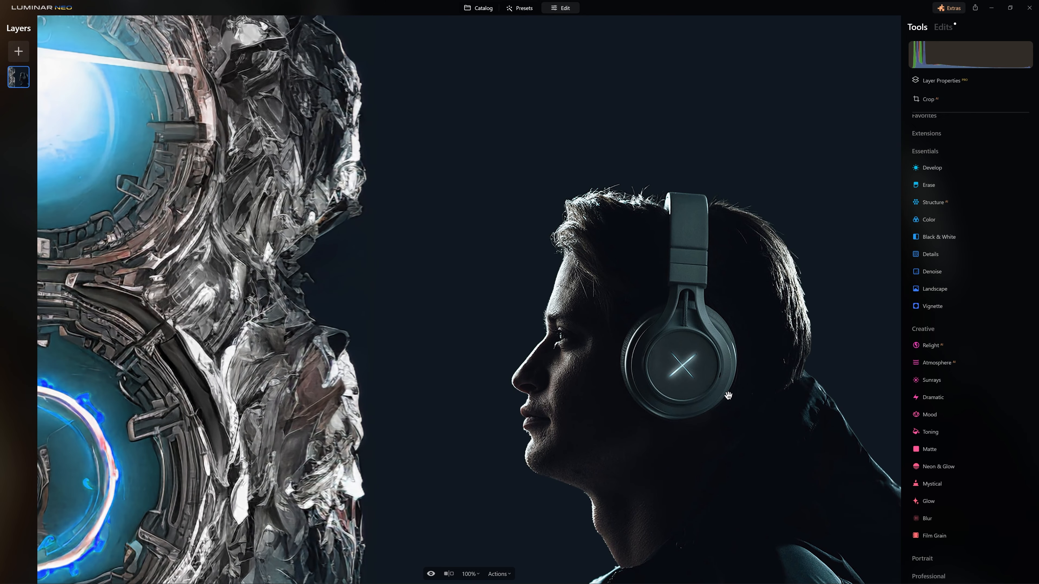
{"action": "left_click", "coordinate": [660, 375]}
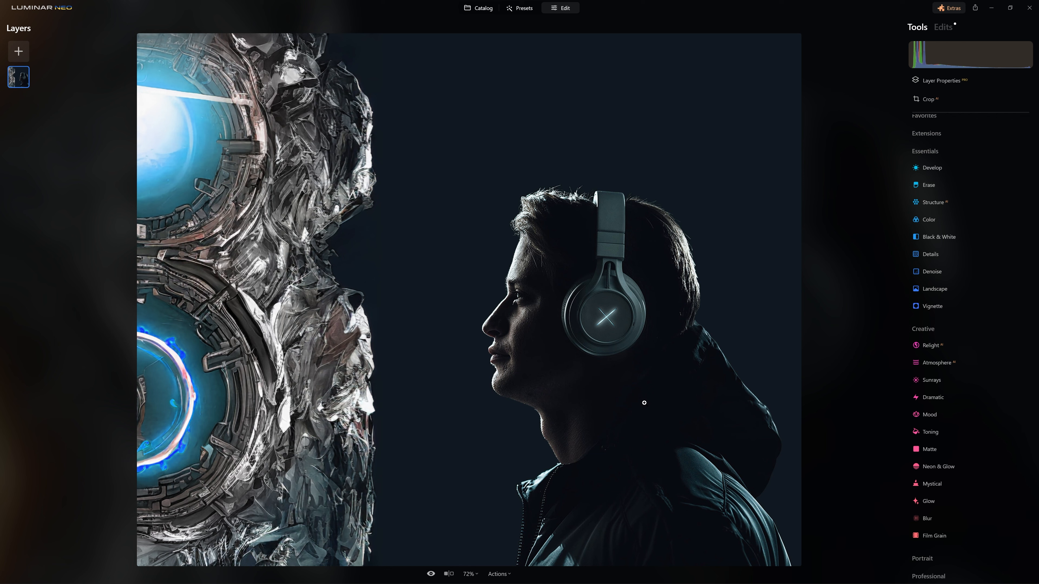
{"action": "left_click", "coordinate": [954, 471]}
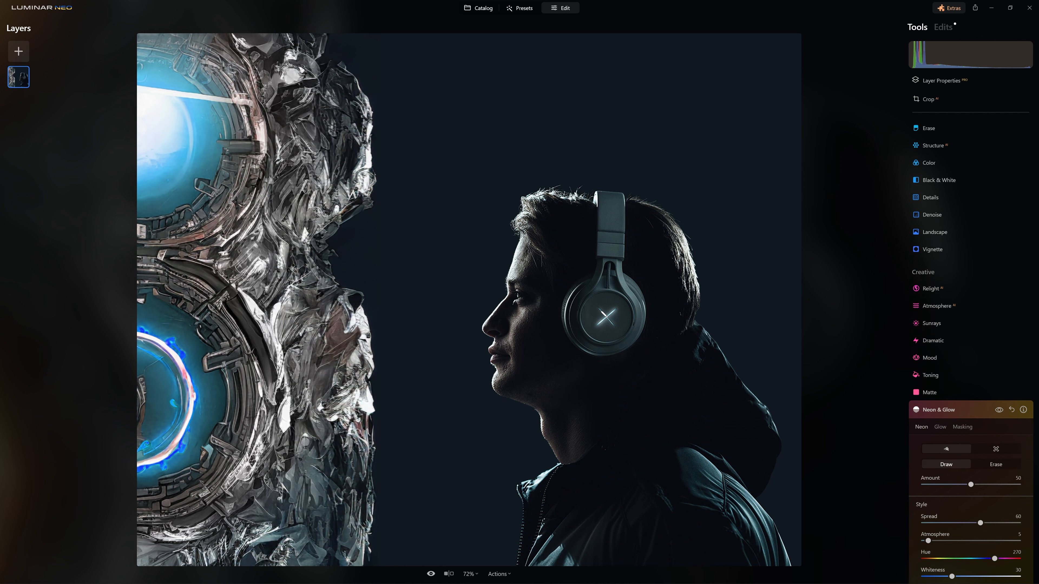
{"action": "left_click", "coordinate": [605, 313]}
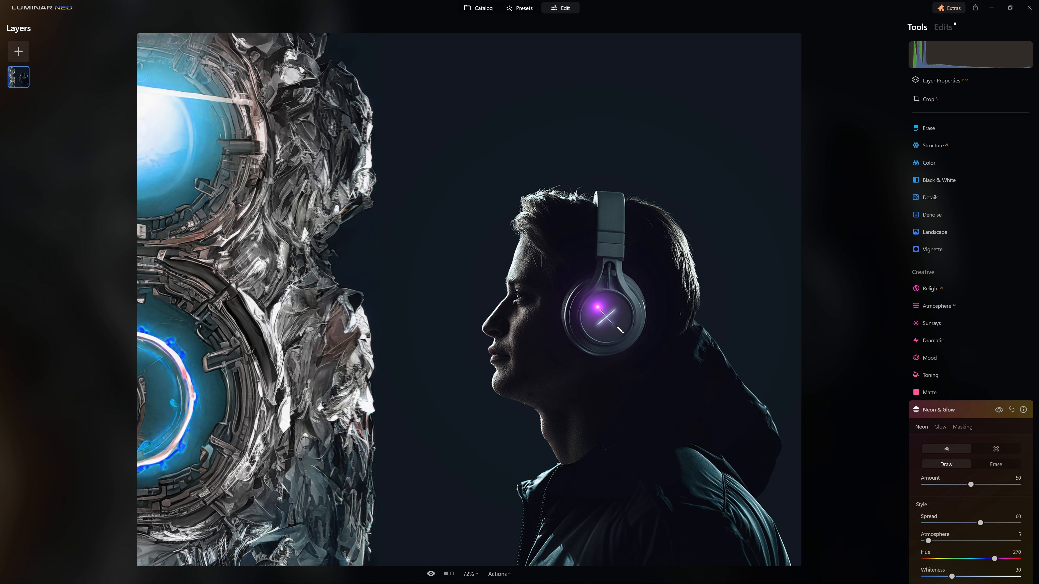
{"action": "left_click", "coordinate": [616, 328]}
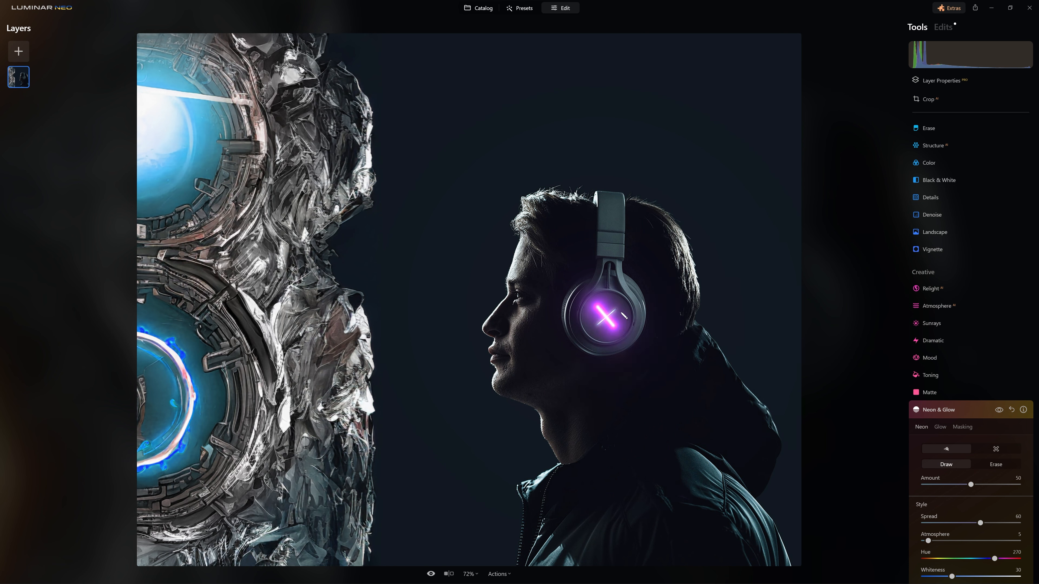
{"action": "left_click_drag", "start_coordinate": [618, 312], "coordinate": [598, 328]}
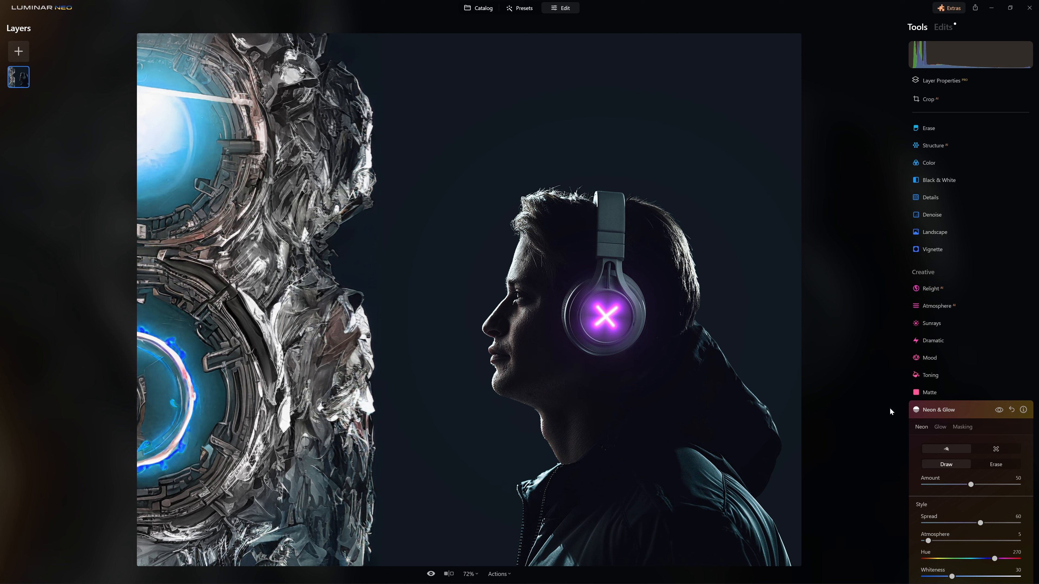
- Set the neon strokes' hue to 225, spread to 100 and amount to 39, and compare the effect on and off
{"action": "scroll", "coordinate": [952, 405], "scroll_direction": "down", "scroll_amount": 3}
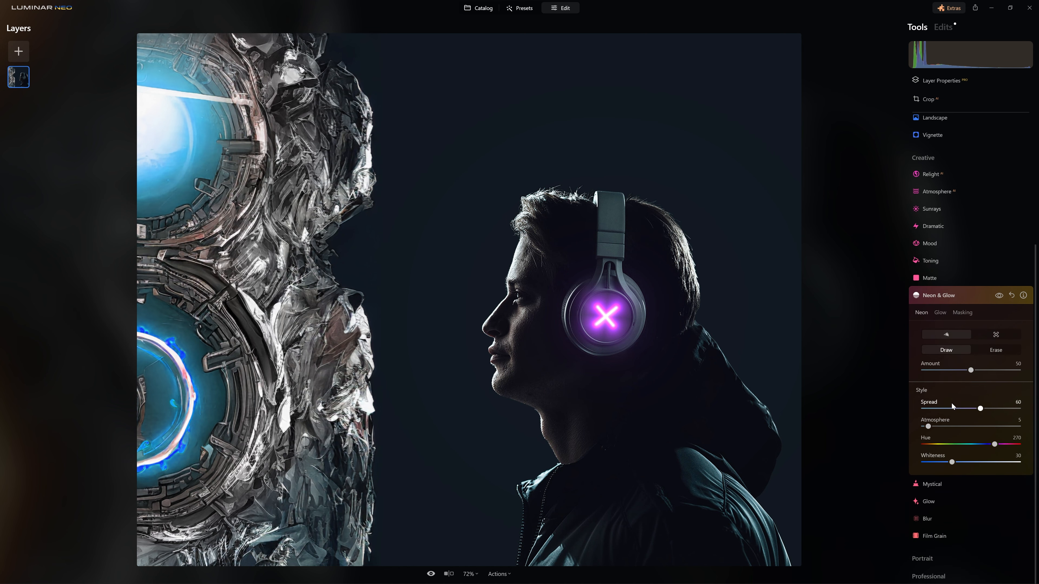
{"action": "left_click_drag", "start_coordinate": [996, 447], "coordinate": [987, 446]}
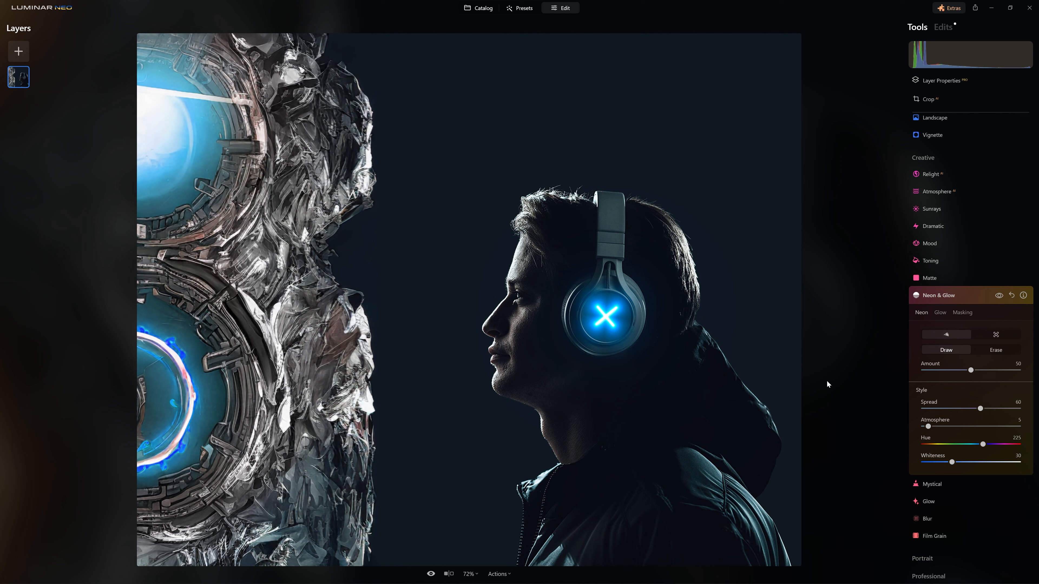
{"action": "left_click_drag", "start_coordinate": [980, 408], "coordinate": [1023, 413]}
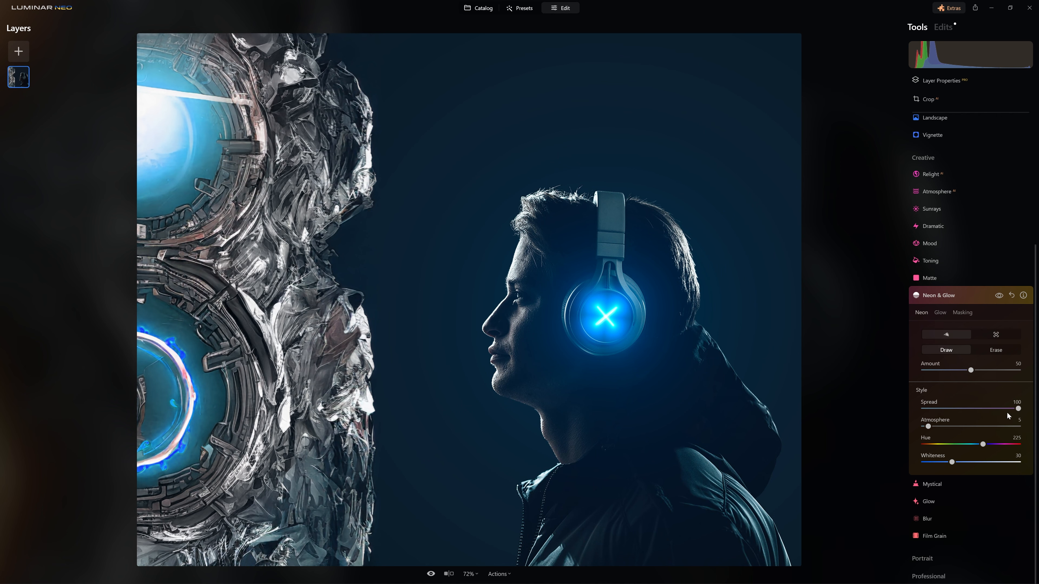
{"action": "left_click_drag", "start_coordinate": [971, 370], "coordinate": [961, 370]}
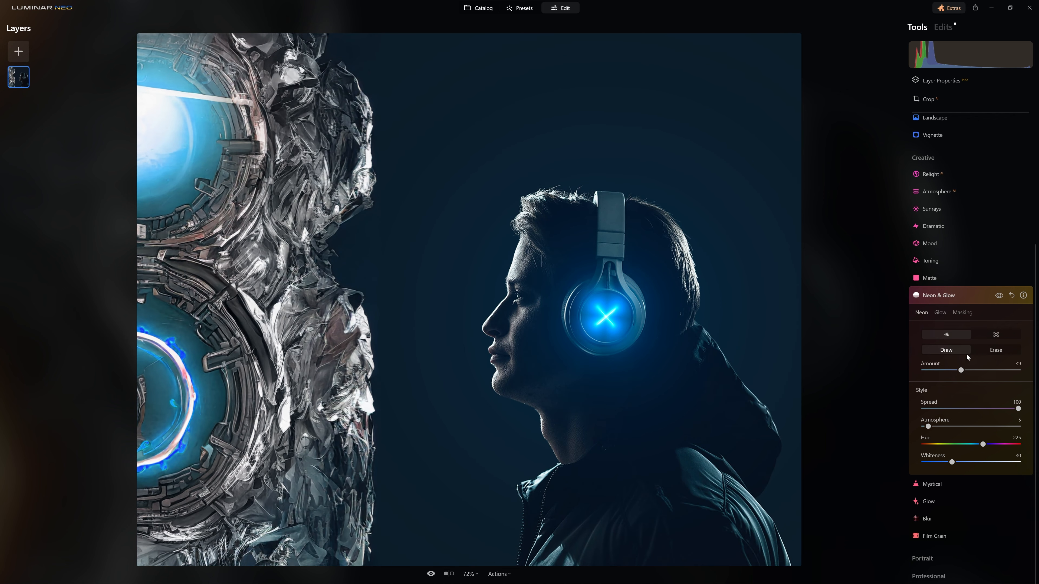
{"action": "left_click", "coordinate": [1003, 297]}
{"action": "left_click", "coordinate": [1002, 297]}
{"action": "left_click", "coordinate": [939, 295]}
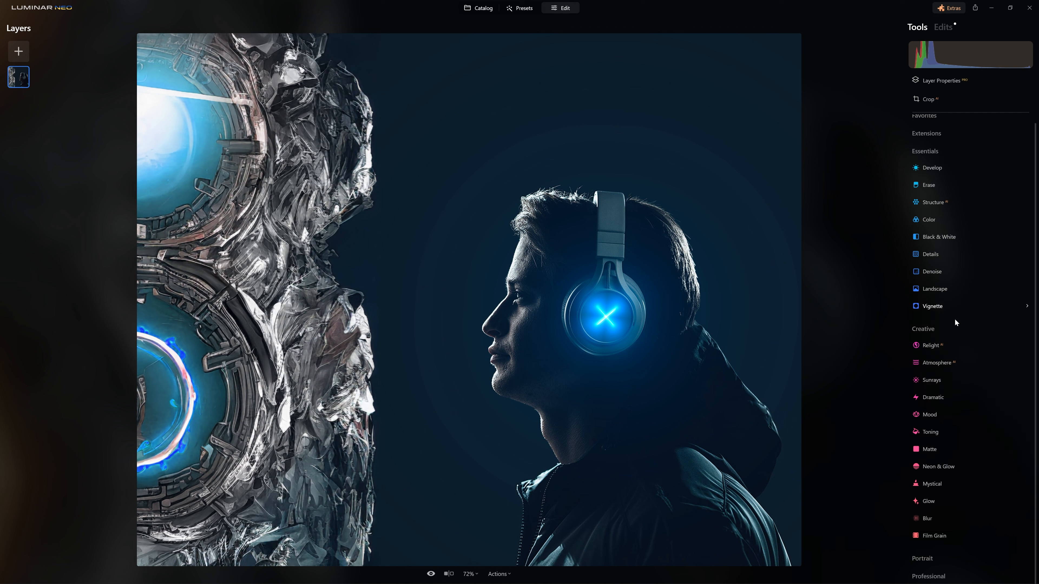
- Start another Neon & Glow effect and apply an outer glow with an amount of 69
{"action": "left_click", "coordinate": [951, 465]}
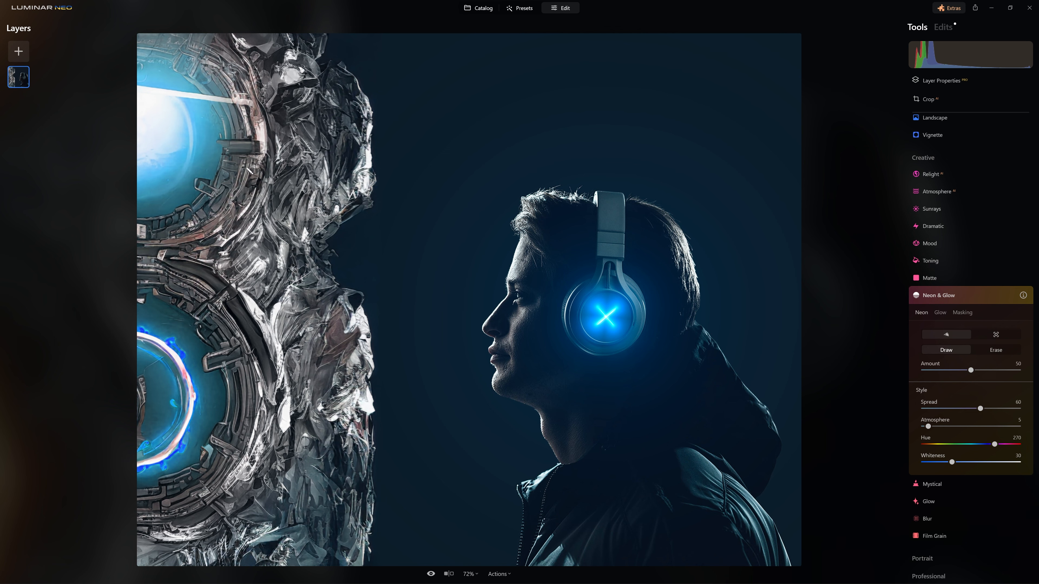
{"action": "left_click_drag", "start_coordinate": [158, 139], "coordinate": [154, 143]}
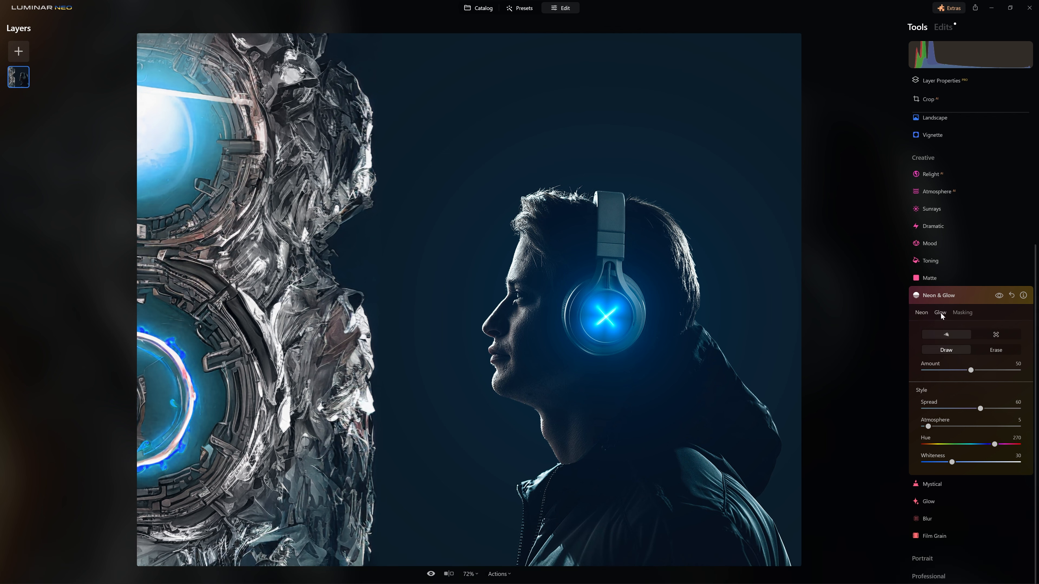
{"action": "left_click", "coordinate": [922, 314]}
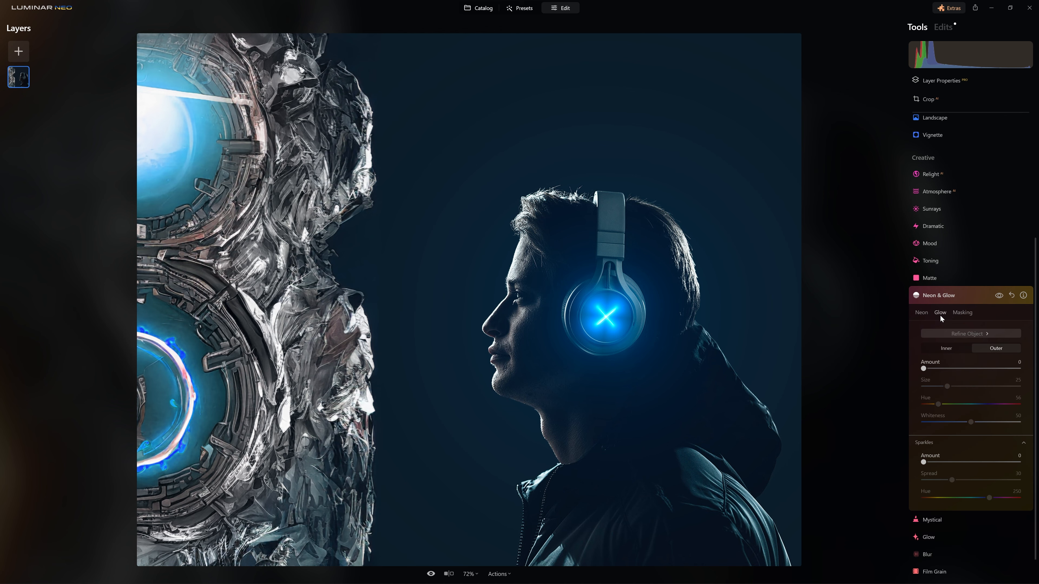
{"action": "left_click_drag", "start_coordinate": [924, 368], "coordinate": [973, 369]}
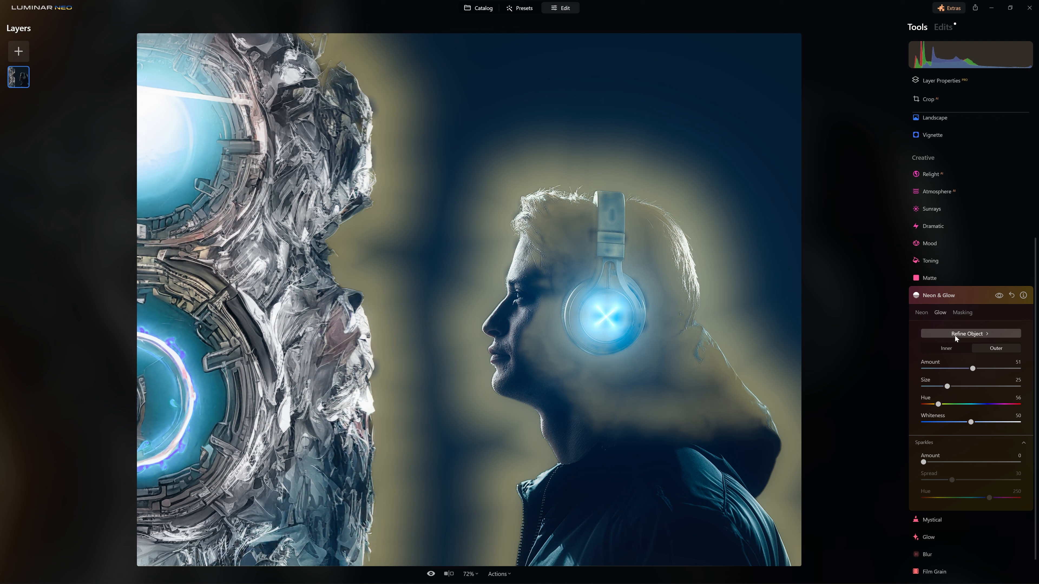
{"action": "mouse_move", "coordinate": [972, 369]}
{"action": "left_mouse_down"}
{"action": "mouse_move", "coordinate": [1012, 369]}
{"action": "mouse_move", "coordinate": [989, 369]}
{"action": "left_mouse_up"}
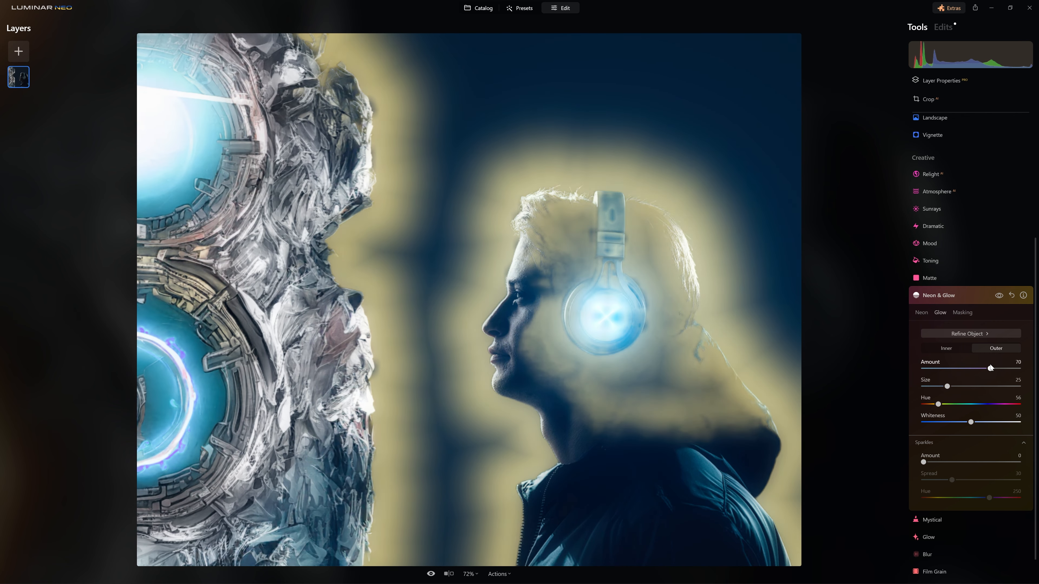
- Refine the glow's object mask by painting in the man's head, headphones and hood and erasing around the head's outline
{"action": "left_click", "coordinate": [966, 333]}
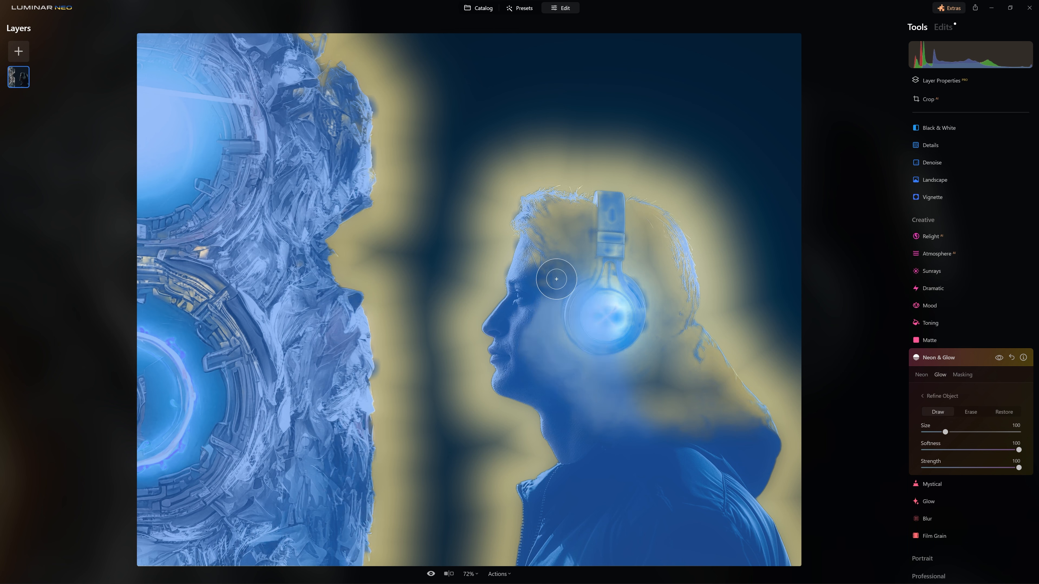
{"action": "mouse_move", "coordinate": [588, 211]}
{"action": "left_mouse_down"}
{"action": "mouse_move", "coordinate": [622, 216]}
{"action": "mouse_move", "coordinate": [664, 257]}
{"action": "mouse_move", "coordinate": [667, 300]}
{"action": "mouse_move", "coordinate": [684, 303]}
{"action": "mouse_move", "coordinate": [731, 402]}
{"action": "mouse_move", "coordinate": [681, 419]}
{"action": "mouse_move", "coordinate": [665, 352]}
{"action": "mouse_move", "coordinate": [579, 346]}
{"action": "left_mouse_up"}
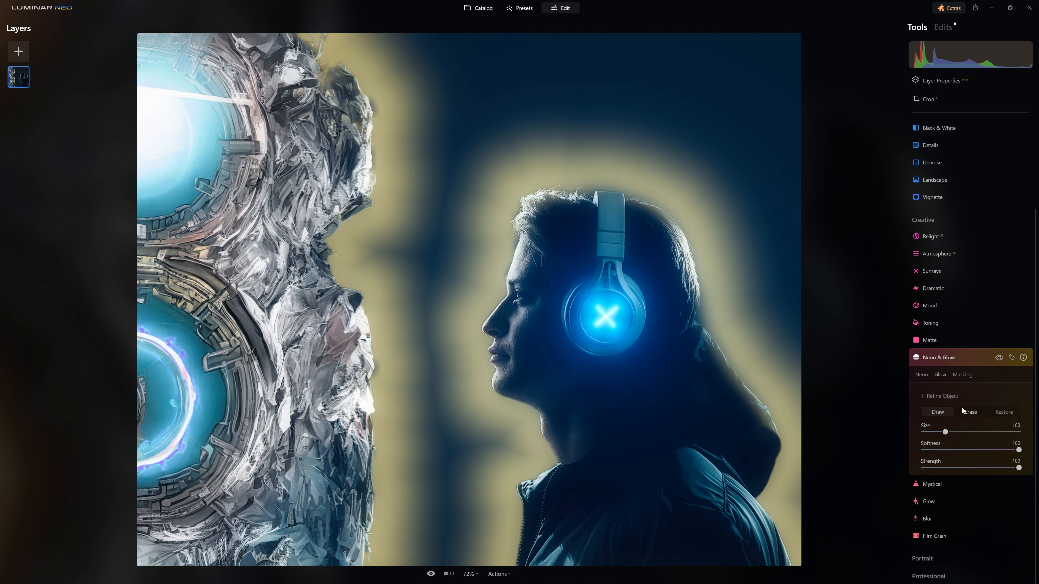
{"action": "left_click", "coordinate": [971, 412]}
{"action": "mouse_move", "coordinate": [720, 306]}
{"action": "left_mouse_down"}
{"action": "mouse_move", "coordinate": [711, 280]}
{"action": "mouse_move", "coordinate": [676, 197]}
{"action": "mouse_move", "coordinate": [657, 177]}
{"action": "mouse_move", "coordinate": [623, 169]}
{"action": "mouse_move", "coordinate": [659, 186]}
{"action": "mouse_move", "coordinate": [583, 170]}
{"action": "mouse_move", "coordinate": [610, 171]}
{"action": "left_mouse_up"}
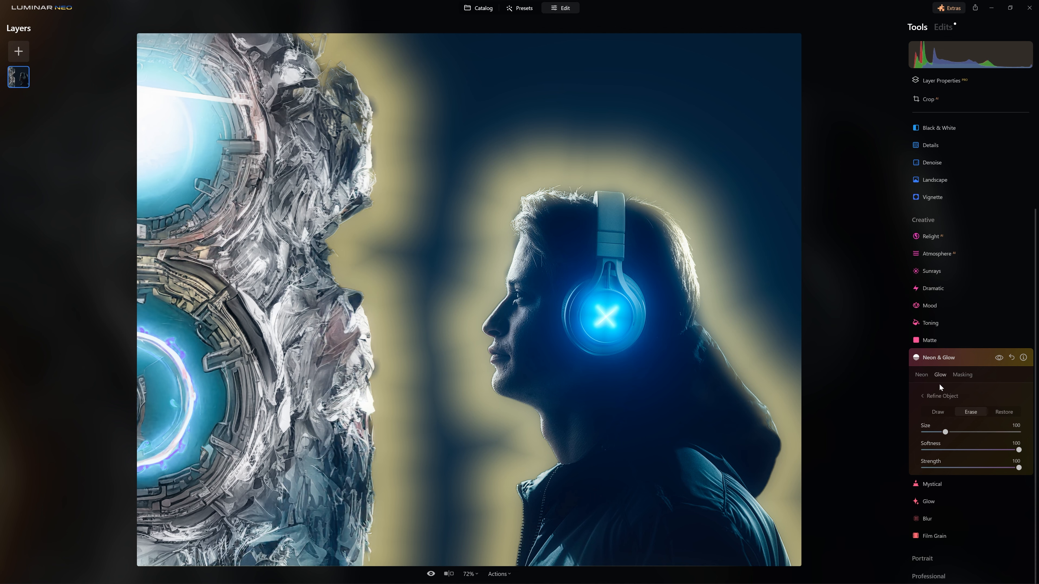
{"action": "left_click", "coordinate": [940, 395]}
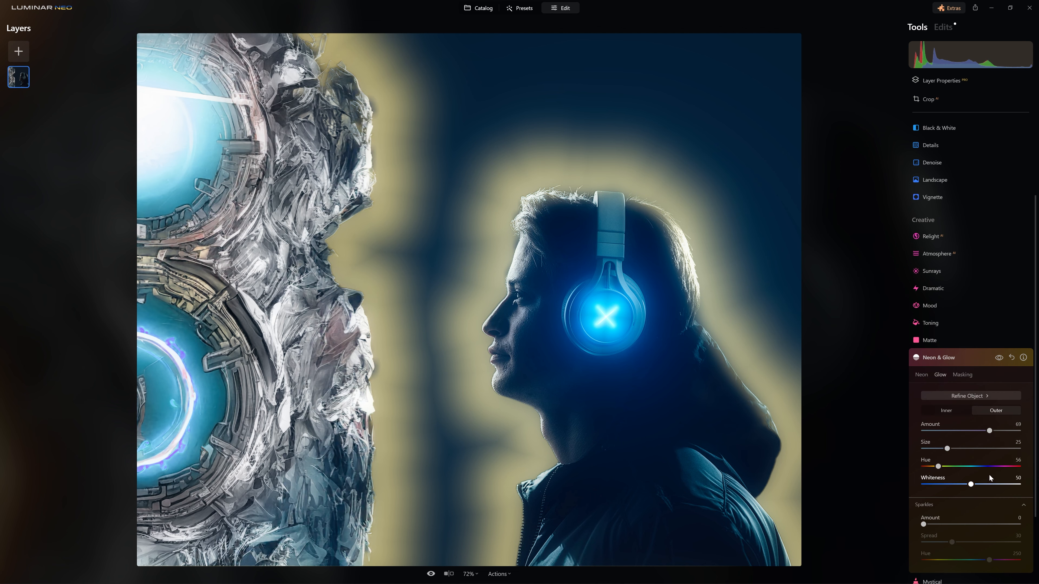
- Set the outer glow's hue to 209 and its whiteness to 60
{"action": "left_click", "coordinate": [1018, 460]}
{"action": "key", "text": "BackSpace"}
{"action": "type", "text": "225"}
{"action": "key", "text": "Return"}
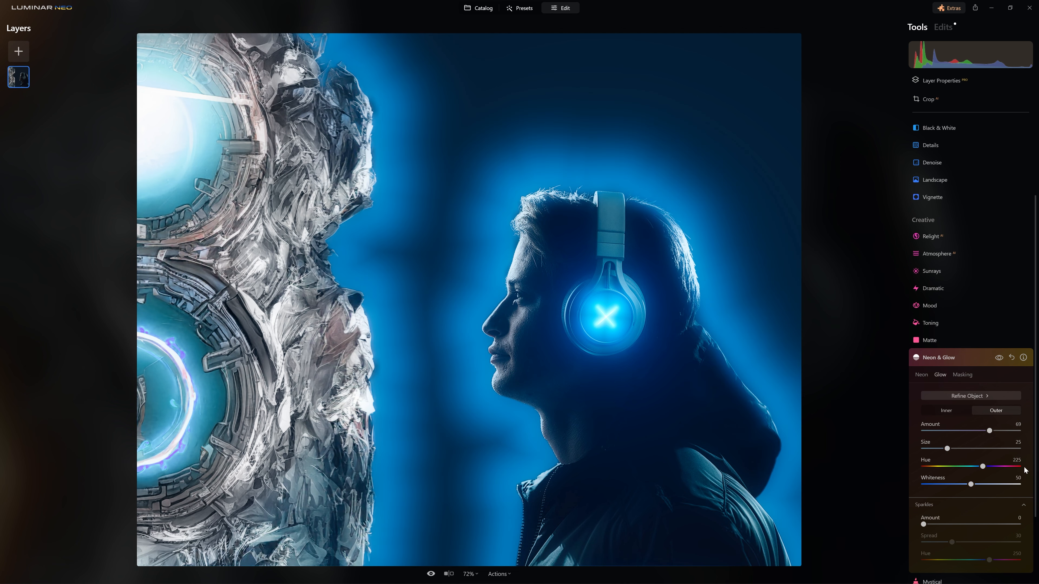
{"action": "left_click_drag", "start_coordinate": [983, 470], "coordinate": [979, 467]}
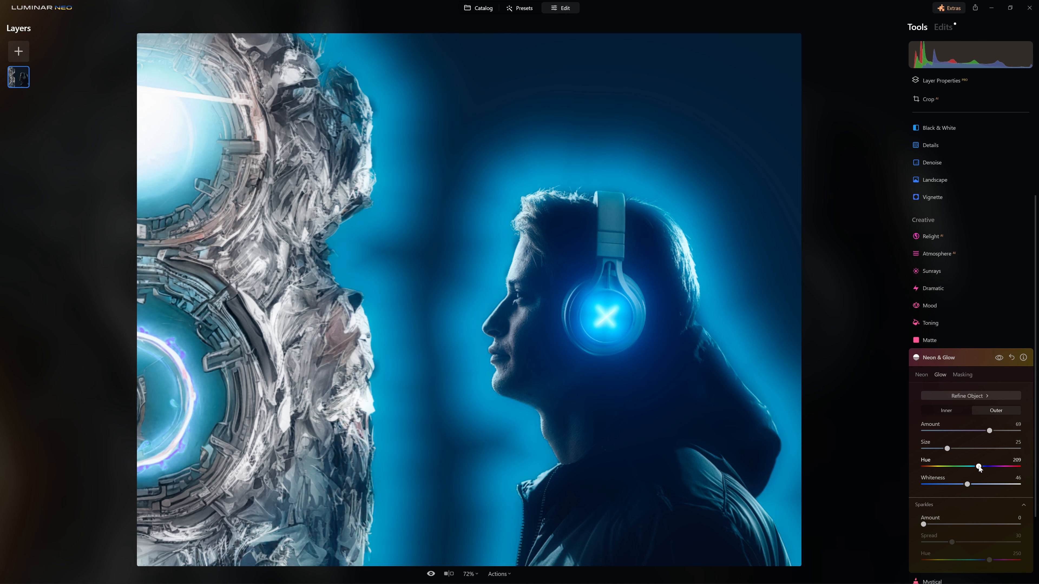
{"action": "left_click_drag", "start_coordinate": [967, 485], "coordinate": [981, 485]}
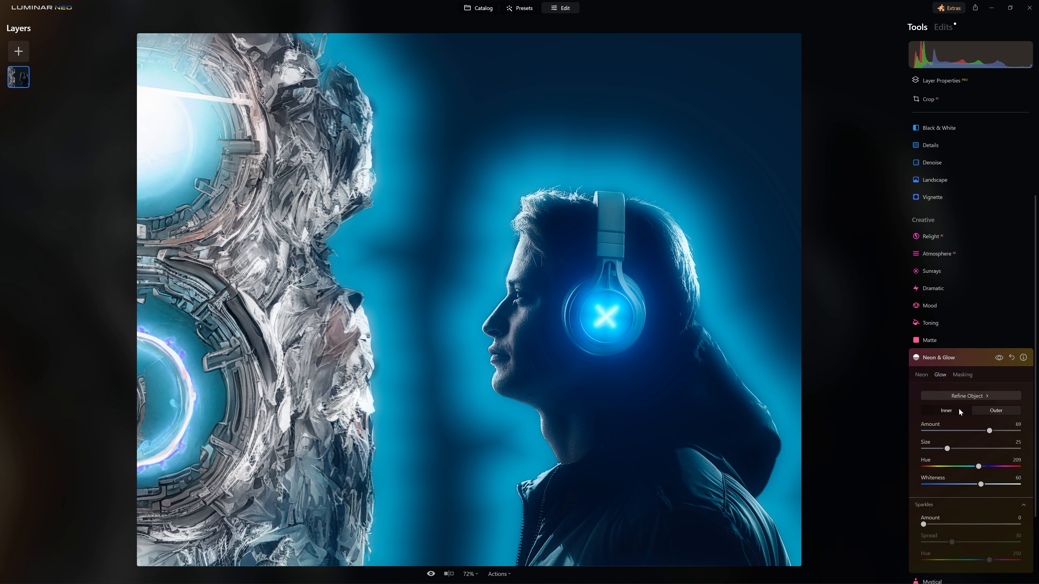
- Set the outer glow's size to 9, amount to 31 and whiteness to 74
{"action": "left_click_drag", "start_coordinate": [946, 448], "coordinate": [1019, 450]}
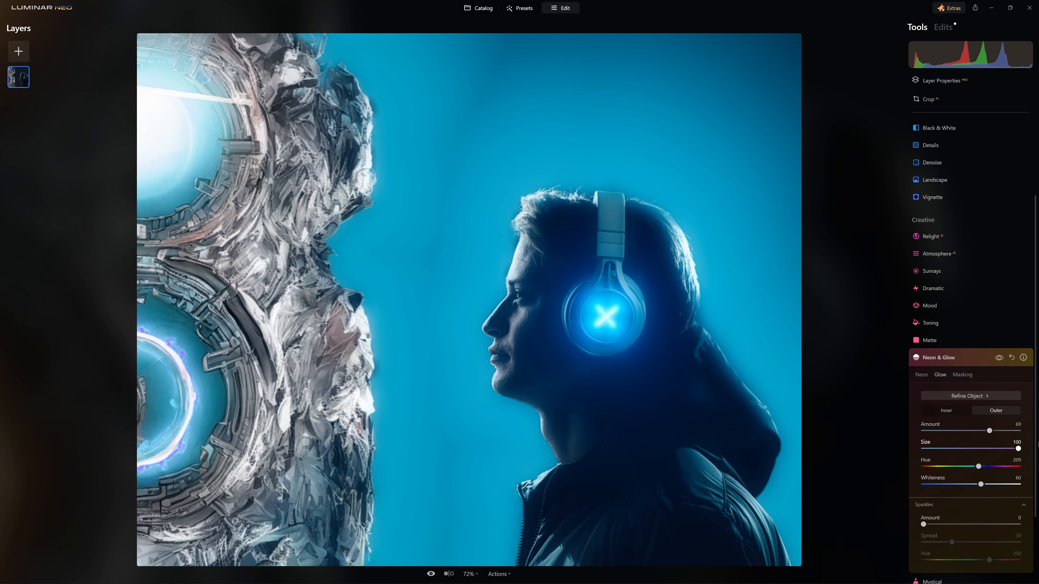
{"action": "left_click", "coordinate": [955, 449]}
{"action": "left_click_drag", "start_coordinate": [956, 449], "coordinate": [934, 451]}
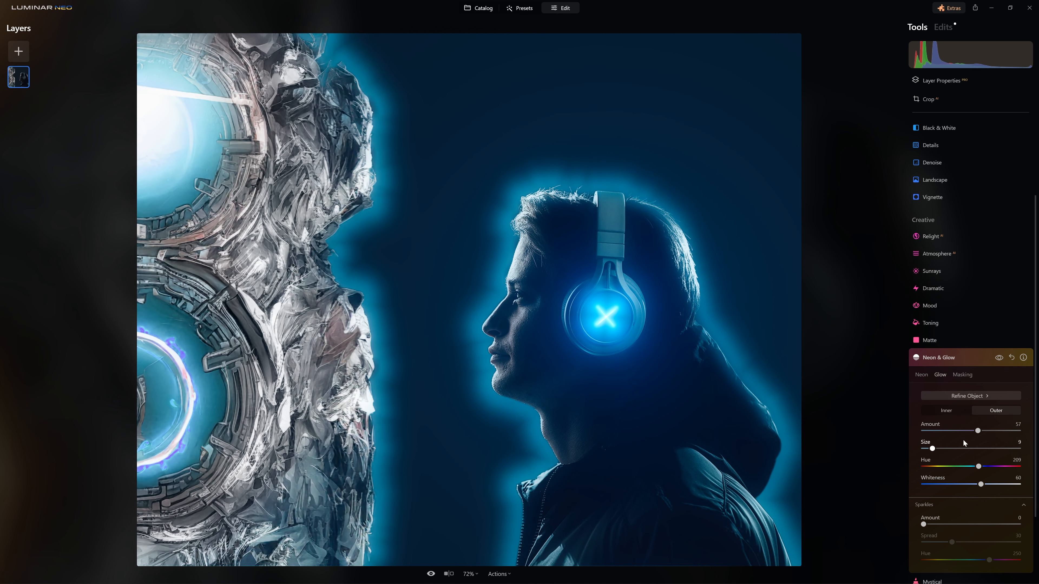
{"action": "left_click_drag", "start_coordinate": [978, 431], "coordinate": [960, 430]}
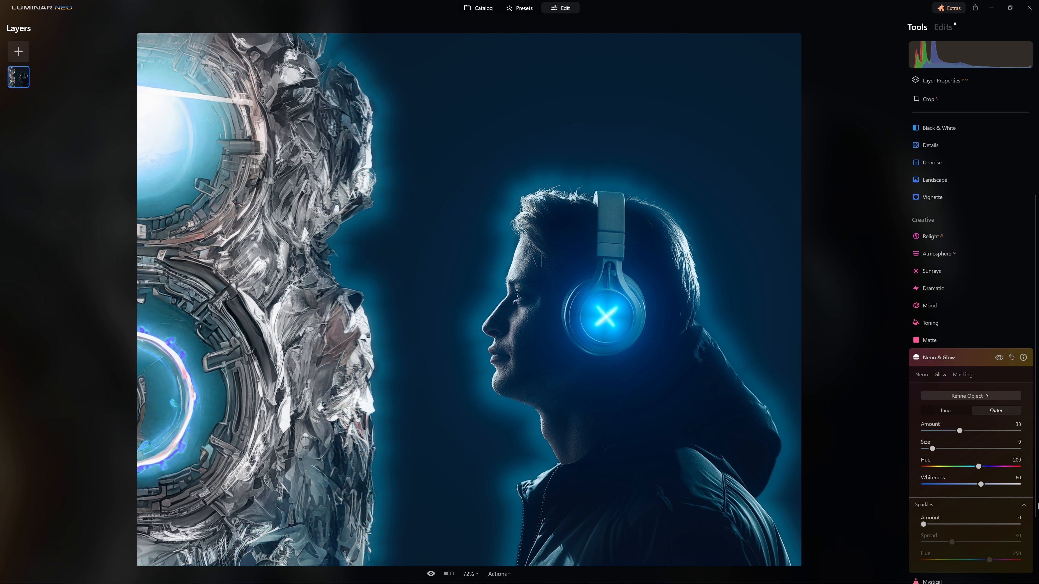
{"action": "mouse_move", "coordinate": [982, 486]}
{"action": "left_mouse_down"}
{"action": "mouse_move", "coordinate": [1014, 485]}
{"action": "mouse_move", "coordinate": [994, 484]}
{"action": "left_mouse_up"}
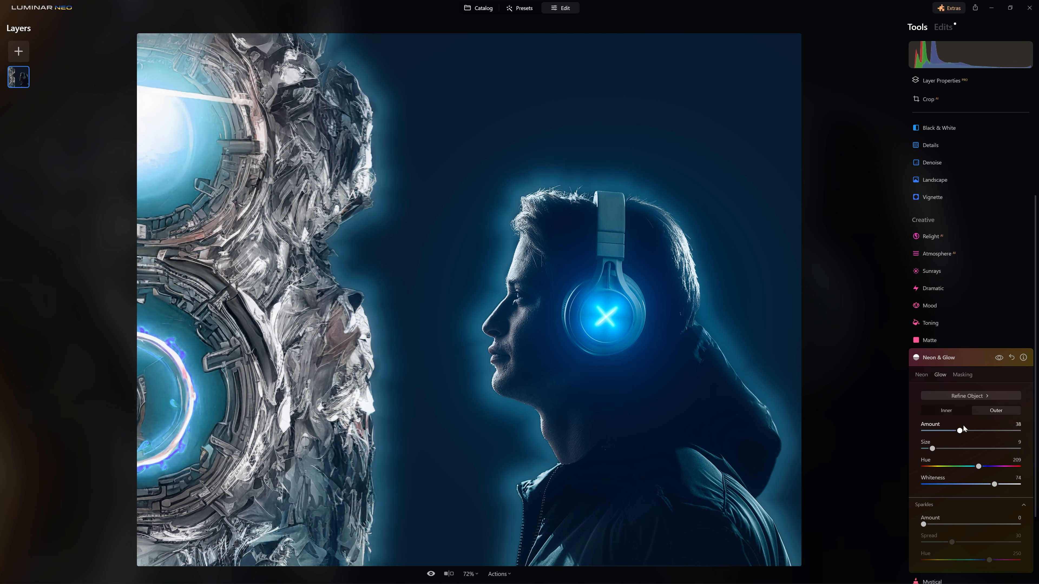
{"action": "left_click_drag", "start_coordinate": [956, 432], "coordinate": [952, 433]}
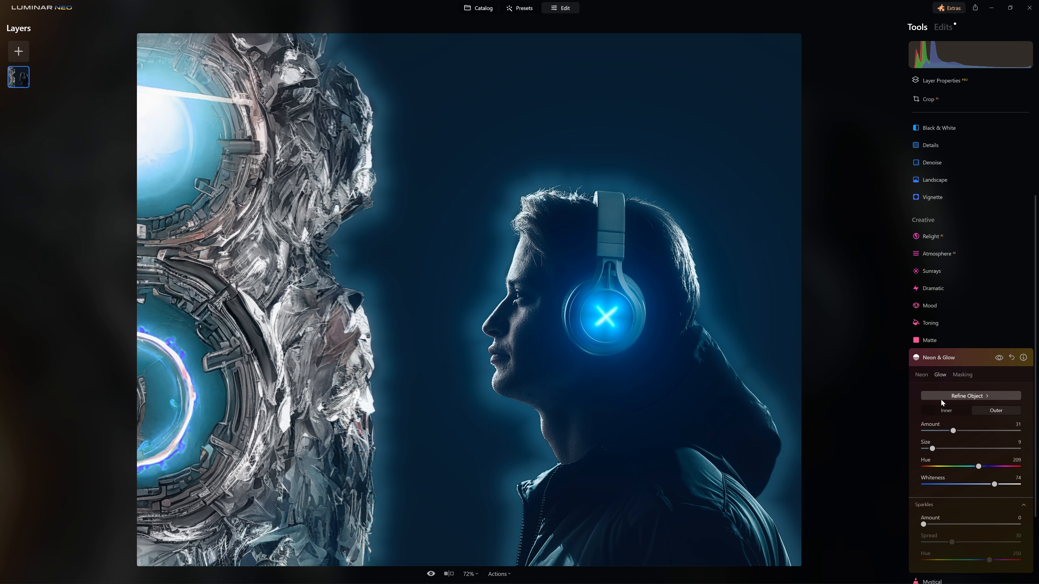
{"action": "left_click", "coordinate": [942, 355]}
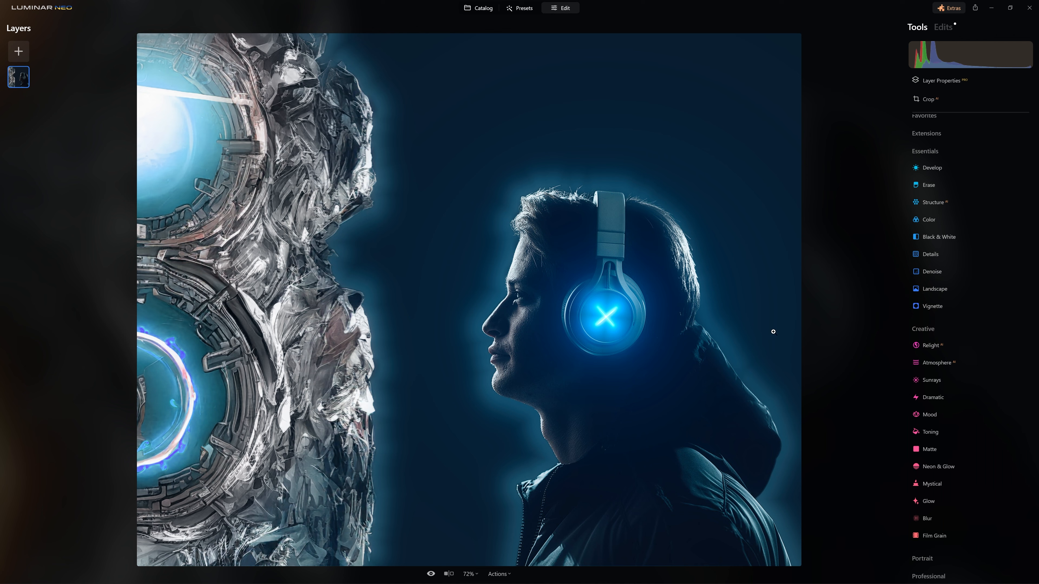
- Start another Neon & Glow effect with an outer glow of amount 53, size 48, hue 199 and whiteness 38
{"action": "left_click", "coordinate": [945, 467]}
{"action": "left_click", "coordinate": [939, 406]}
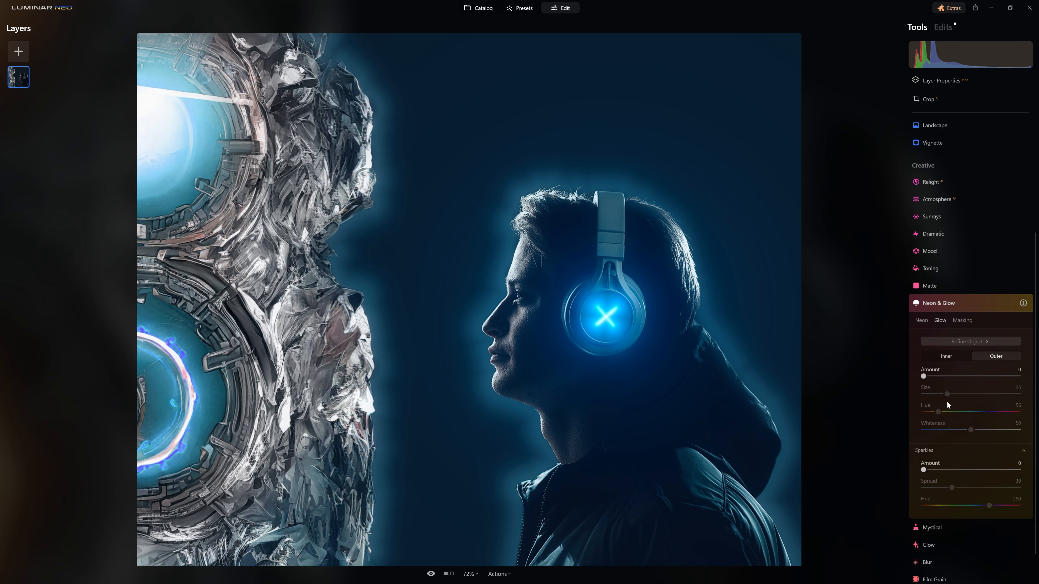
{"action": "left_click_drag", "start_coordinate": [925, 370], "coordinate": [975, 370]}
{"action": "left_click_drag", "start_coordinate": [938, 404], "coordinate": [974, 405]}
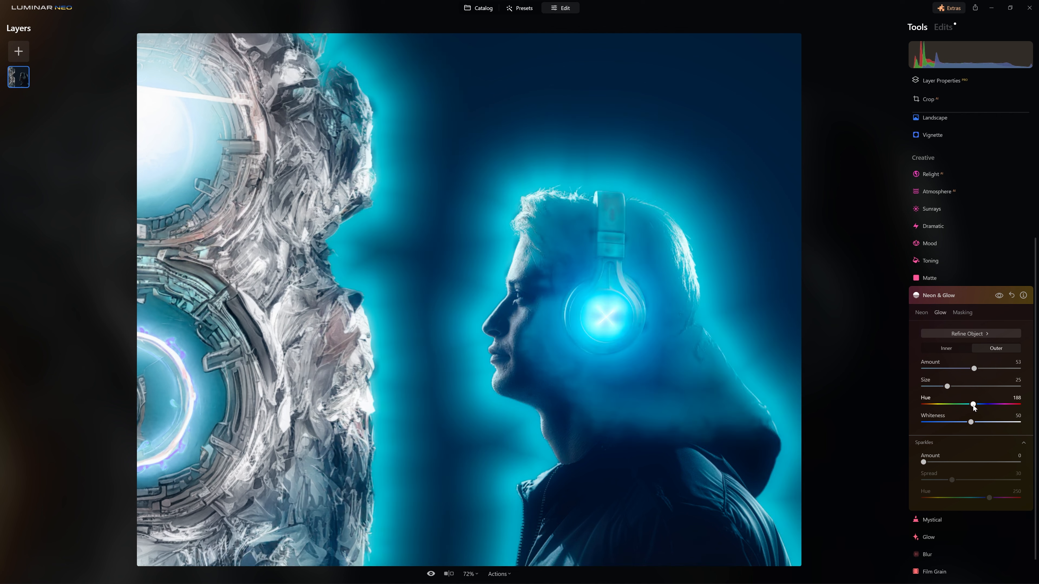
{"action": "left_click_drag", "start_coordinate": [971, 423], "coordinate": [971, 392]}
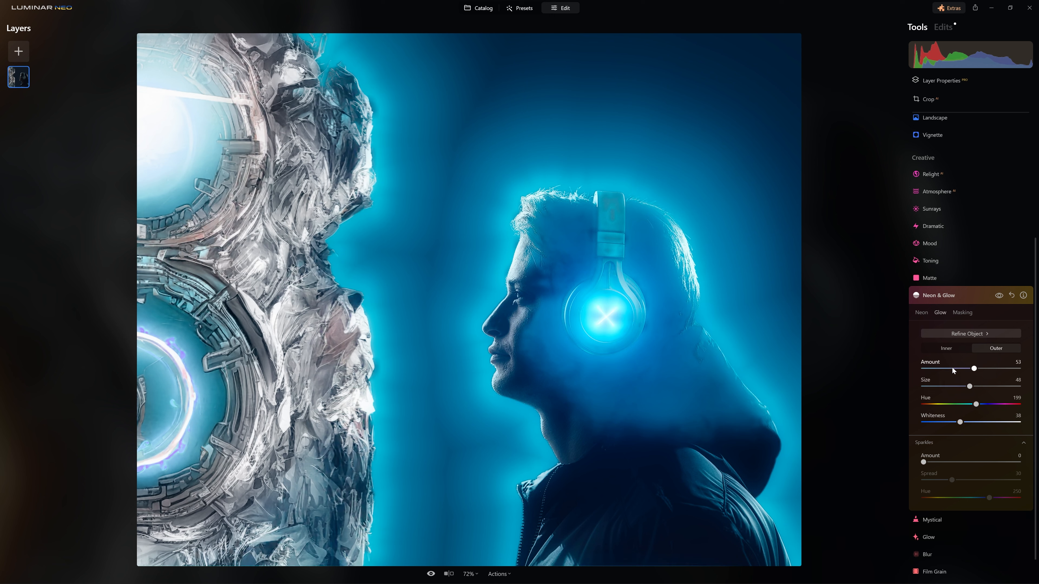
- Refine the glow's object mask by painting in the man's head and headphones with a size 196 brush, and compare the effect on and off
{"action": "left_click", "coordinate": [962, 334]}
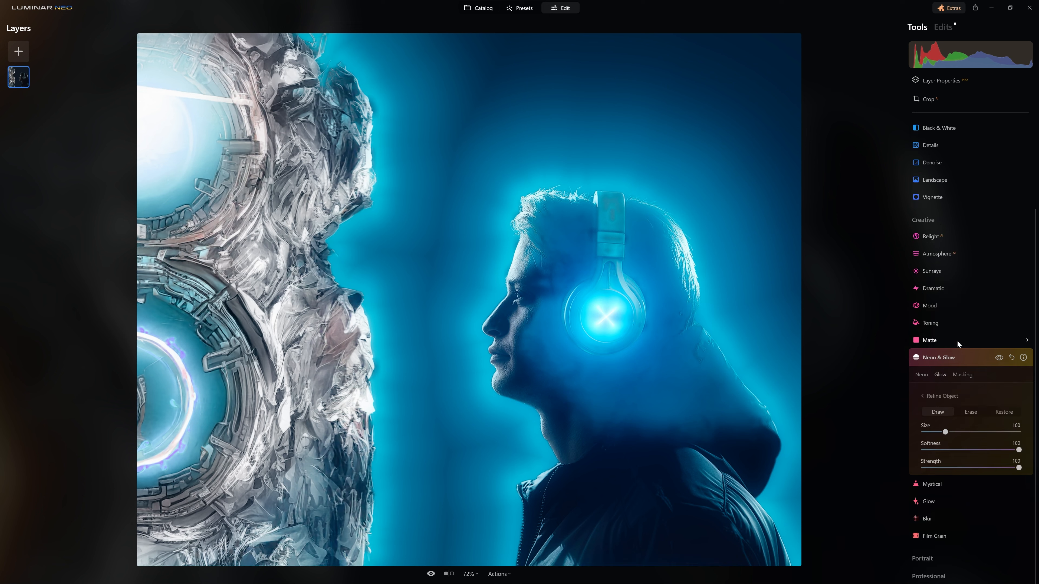
{"action": "scroll", "coordinate": [633, 373], "scroll_direction": "up", "scroll_amount": 4}
{"action": "mouse_move", "coordinate": [636, 388]}
{"action": "left_mouse_down"}
{"action": "mouse_move", "coordinate": [596, 369]}
{"action": "mouse_move", "coordinate": [543, 341]}
{"action": "mouse_move", "coordinate": [568, 237]}
{"action": "mouse_move", "coordinate": [609, 236]}
{"action": "left_mouse_up"}
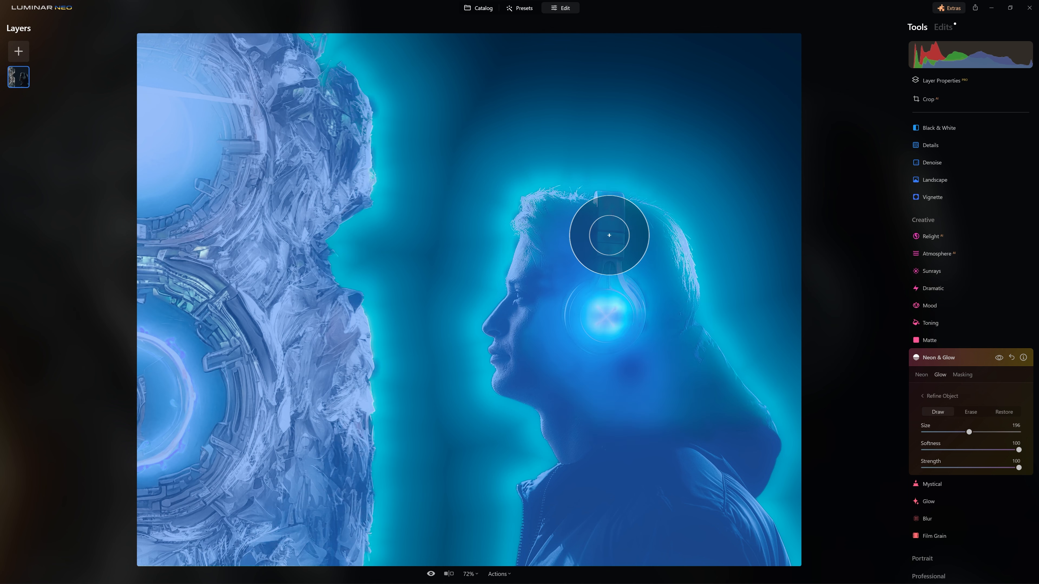
{"action": "mouse_move", "coordinate": [667, 289]}
{"action": "left_mouse_down"}
{"action": "mouse_move", "coordinate": [718, 429]}
{"action": "mouse_move", "coordinate": [568, 290]}
{"action": "mouse_move", "coordinate": [649, 356]}
{"action": "left_mouse_up"}
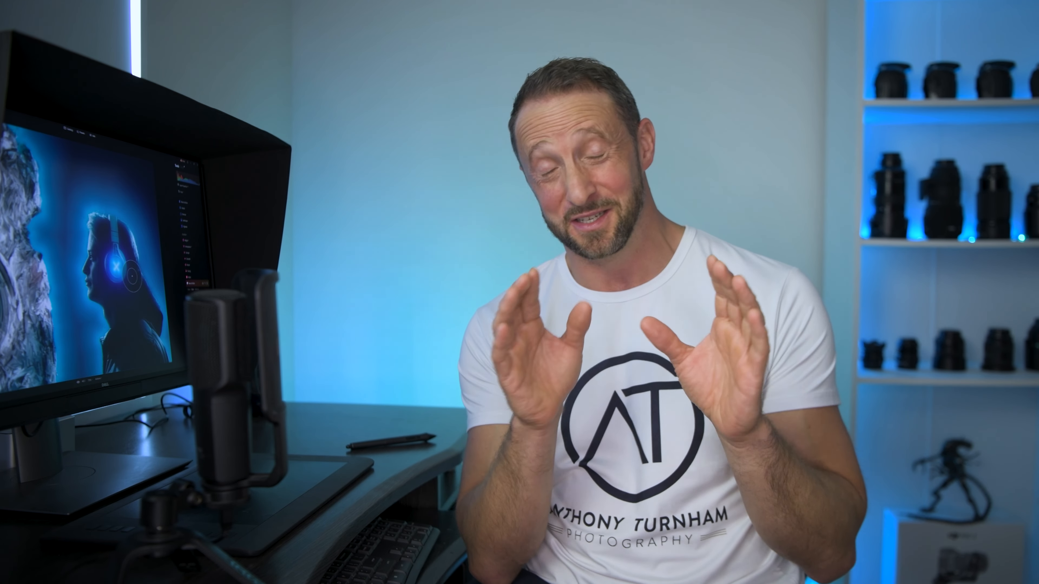
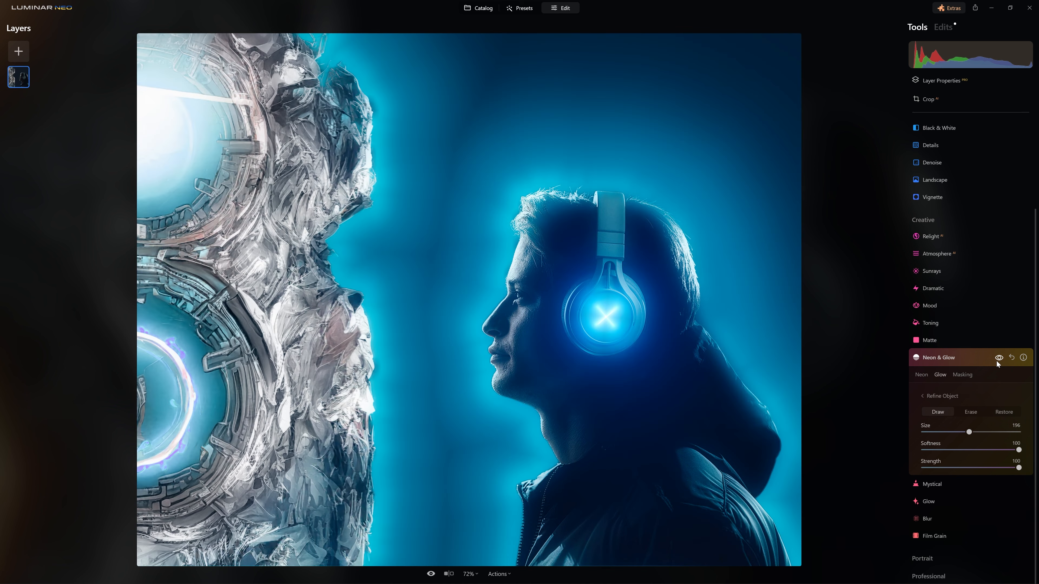
{"action": "left_click", "coordinate": [997, 362]}
{"action": "left_click", "coordinate": [996, 361]}
- Mask the glow with a linear gradient whose transition runs between the rocky structure's edge and the man's face
{"action": "left_click", "coordinate": [967, 375]}
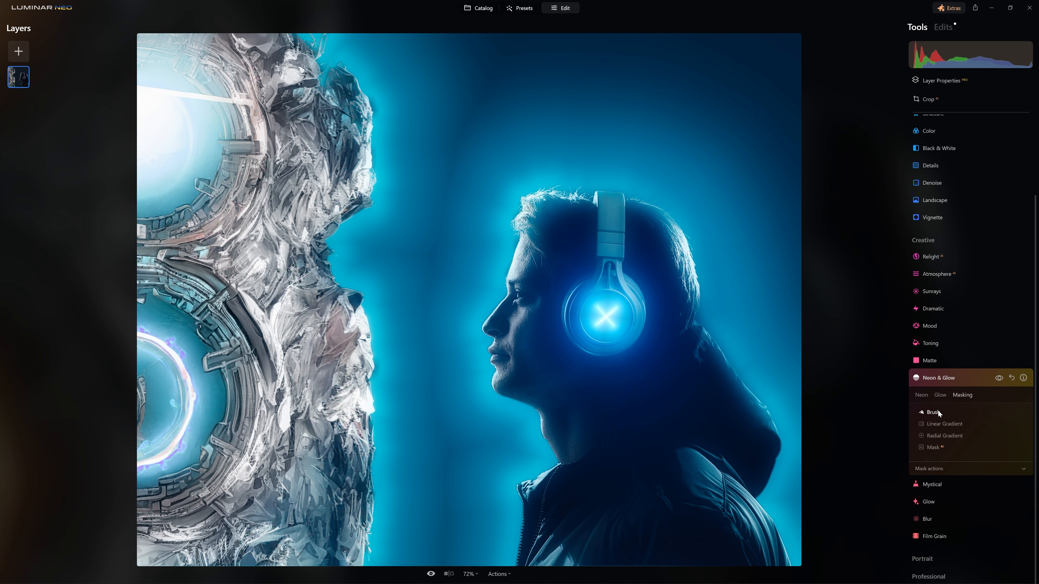
{"action": "left_click", "coordinate": [944, 424]}
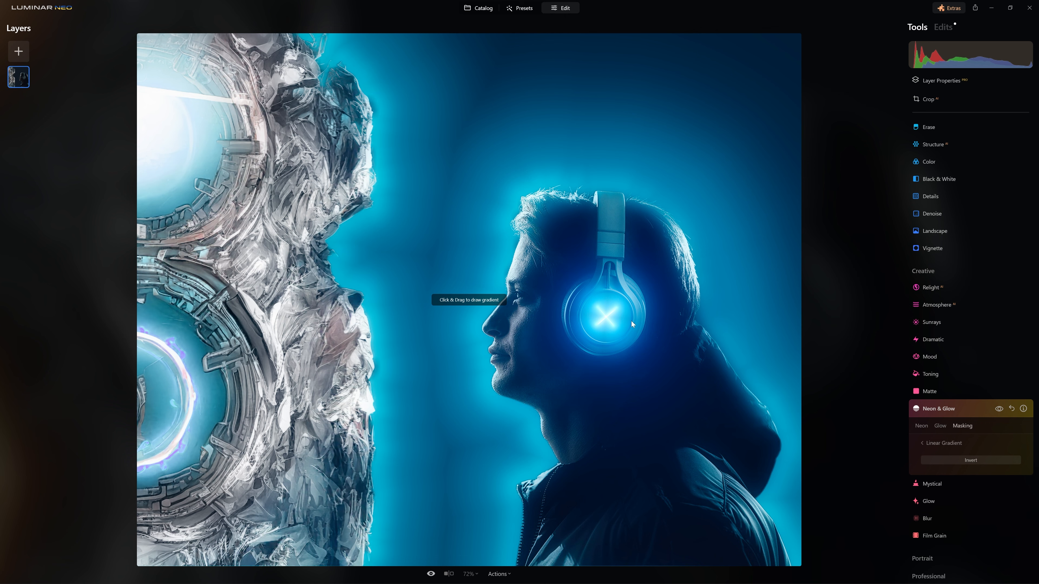
{"action": "left_click_drag", "start_coordinate": [375, 301], "coordinate": [467, 298]}
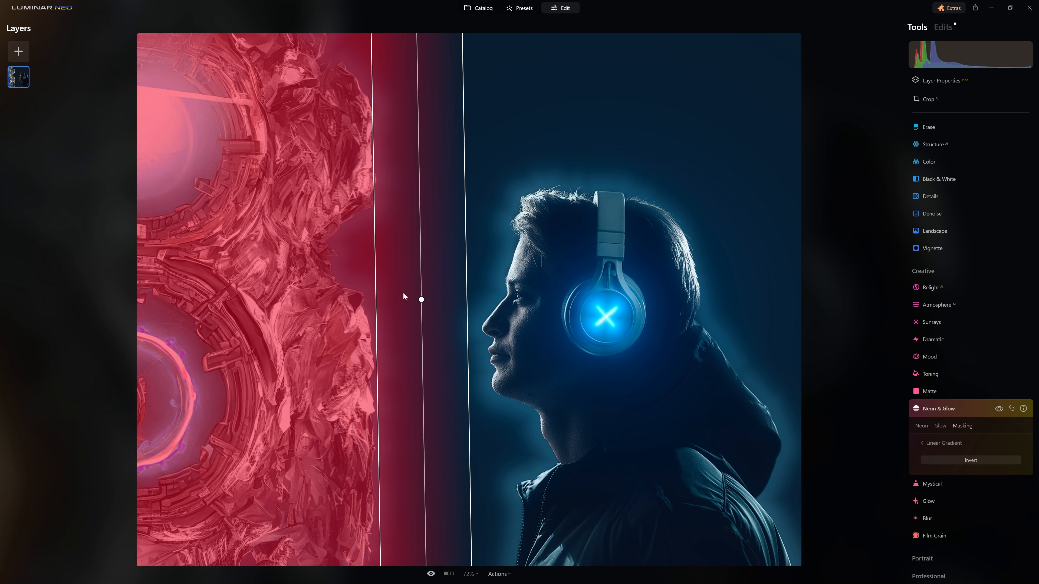
{"action": "left_click_drag", "start_coordinate": [421, 298], "coordinate": [433, 300]}
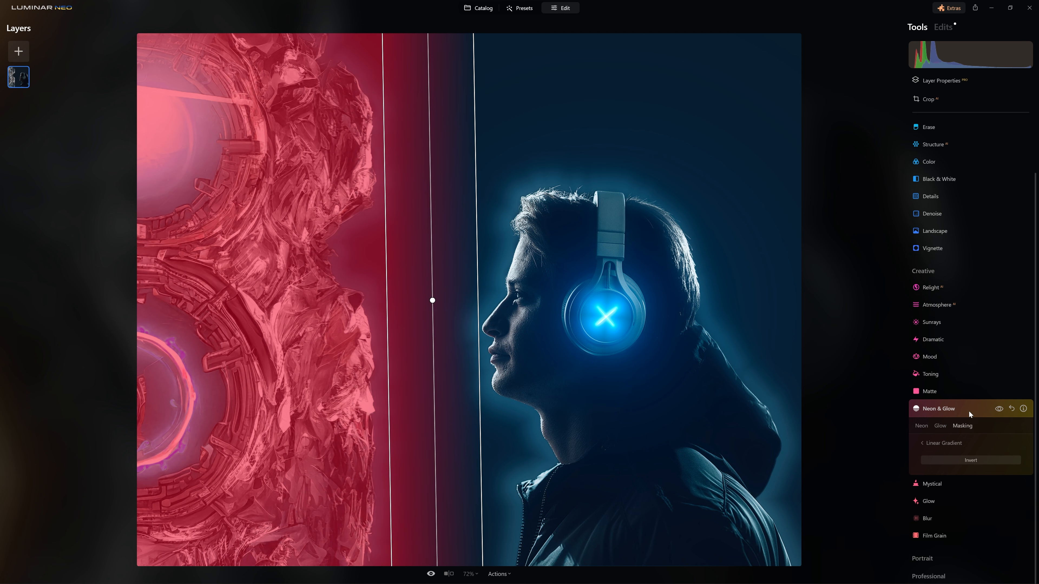
{"action": "left_click", "coordinate": [932, 443]}
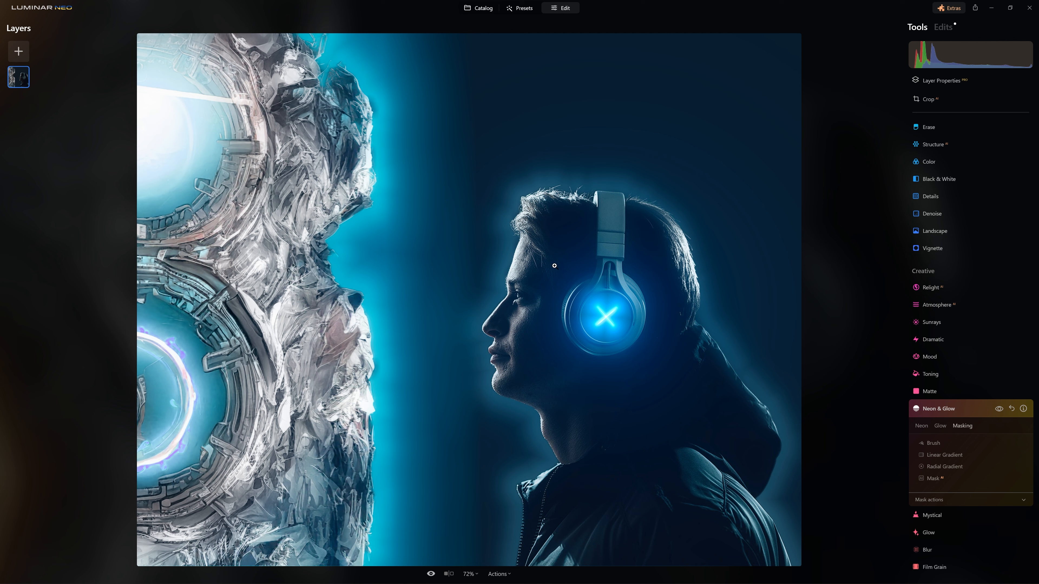
- Invert the gradient mask so the glow applies to the man's side of the image
{"action": "left_click", "coordinate": [979, 496]}
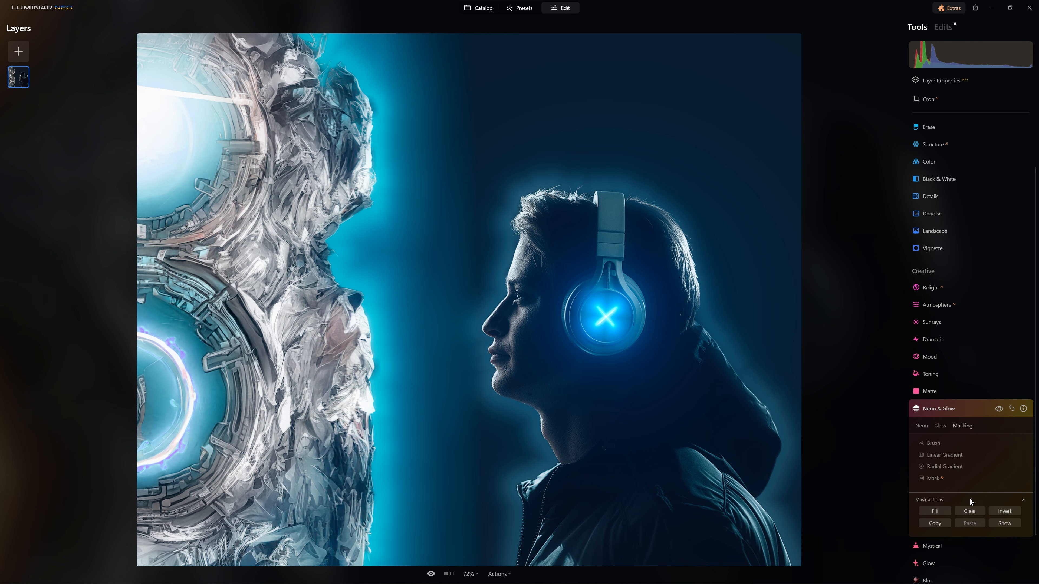
{"action": "left_click", "coordinate": [1003, 513]}
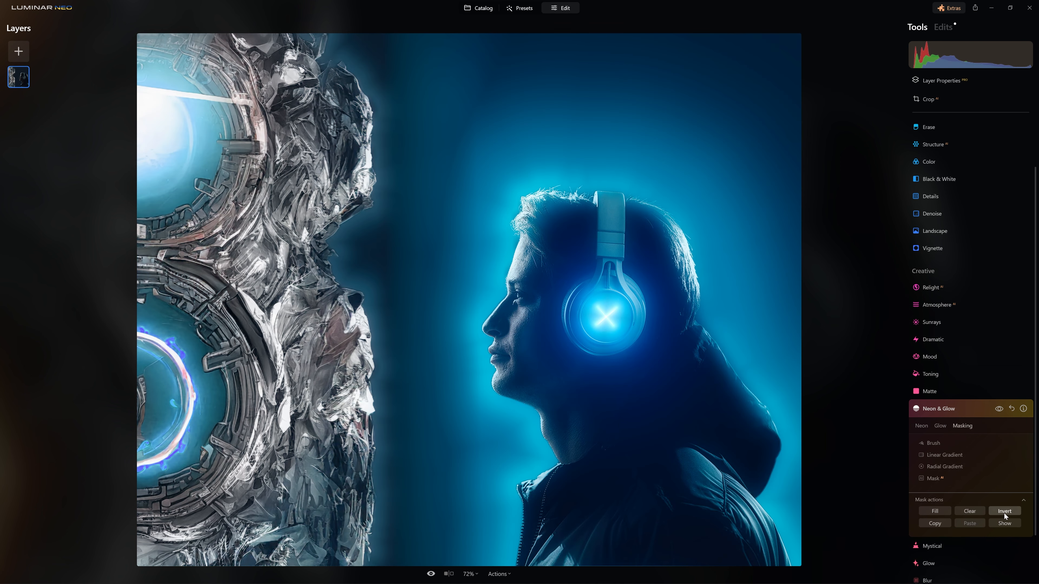
{"action": "left_click", "coordinate": [1003, 512]}
{"action": "left_click", "coordinate": [1003, 513]}
- Set the masked outer glow's amount to 26 and start another Neon & Glow effect
{"action": "left_click", "coordinate": [941, 426]}
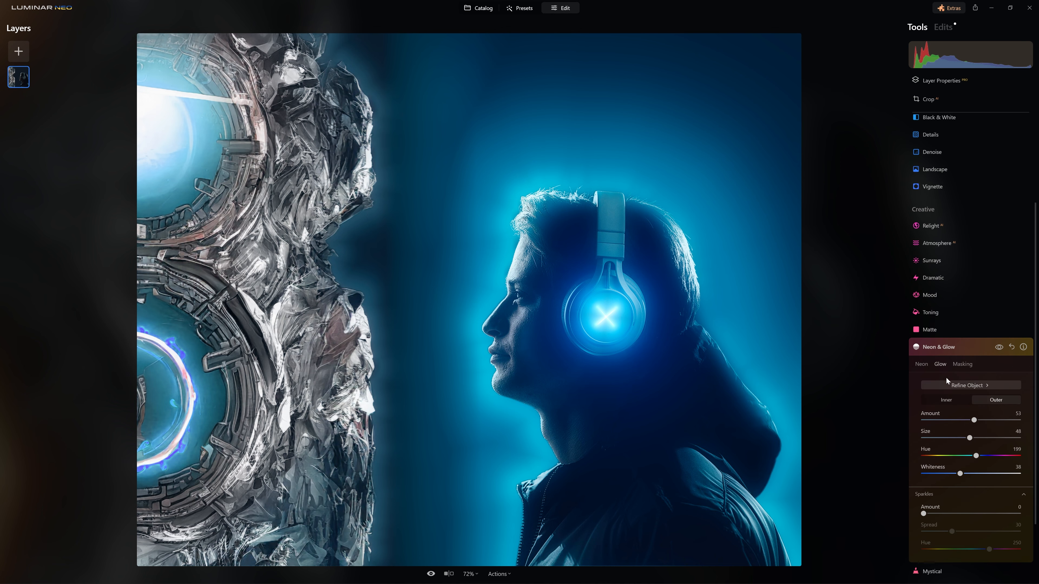
{"action": "left_click_drag", "start_coordinate": [973, 420], "coordinate": [951, 425]}
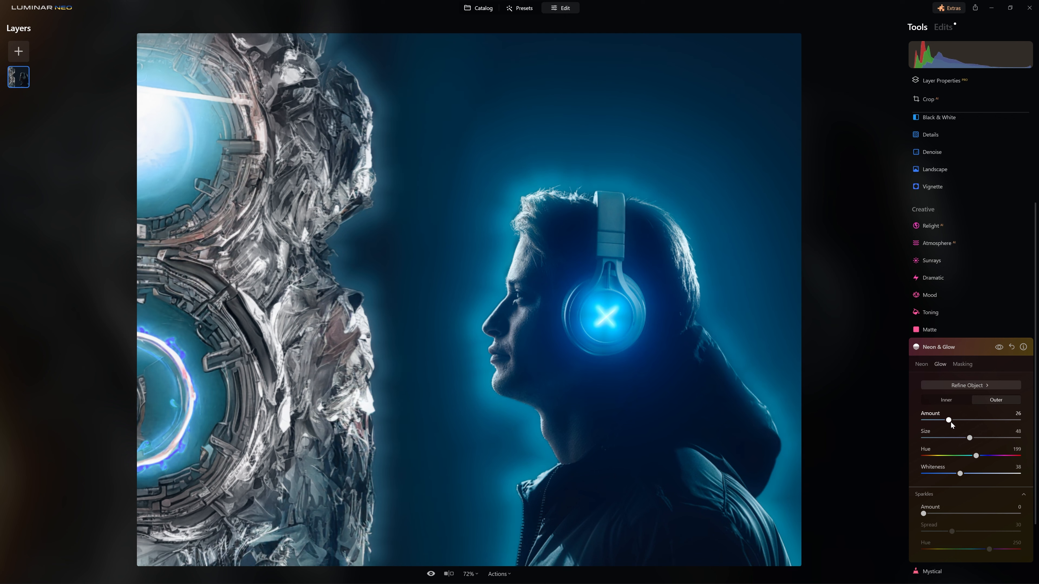
{"action": "left_click", "coordinate": [937, 347]}
{"action": "left_click", "coordinate": [937, 467]}
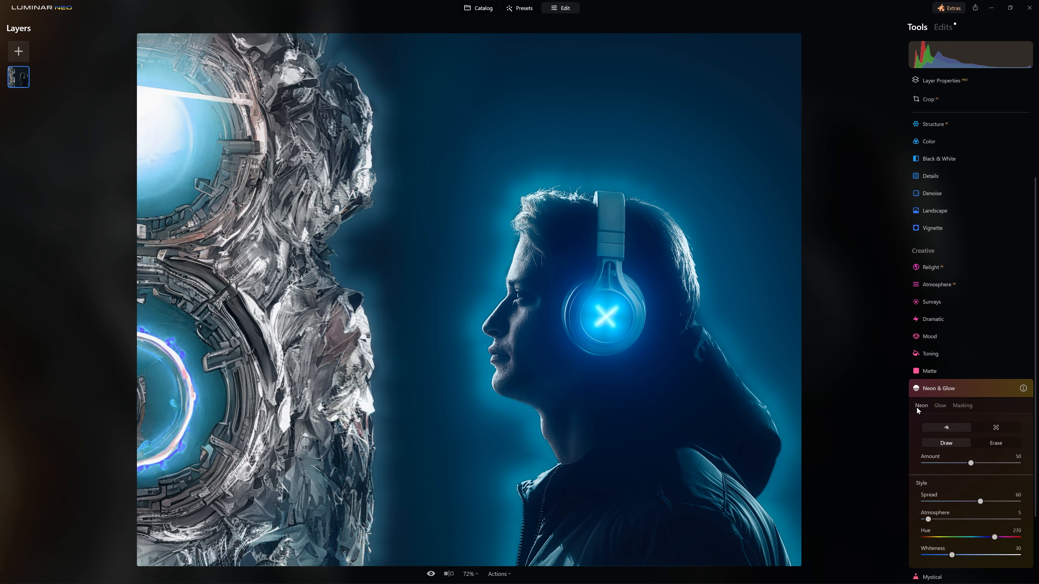
{"action": "scroll", "coordinate": [949, 415], "scroll_direction": "down", "scroll_amount": 3}
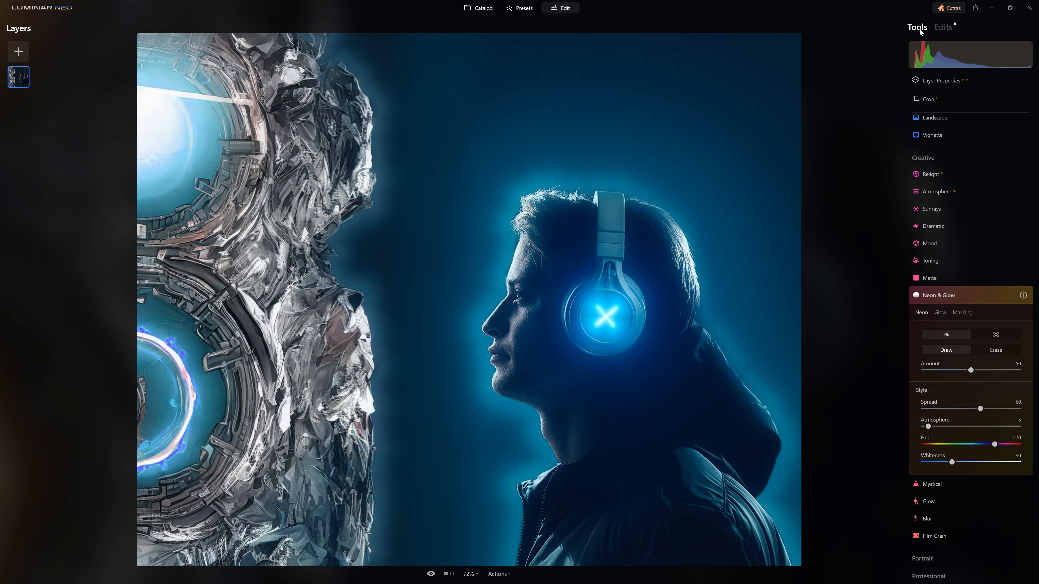
- Review the image at each Neon & Glow step in the edit history
{"action": "left_click", "coordinate": [942, 29]}
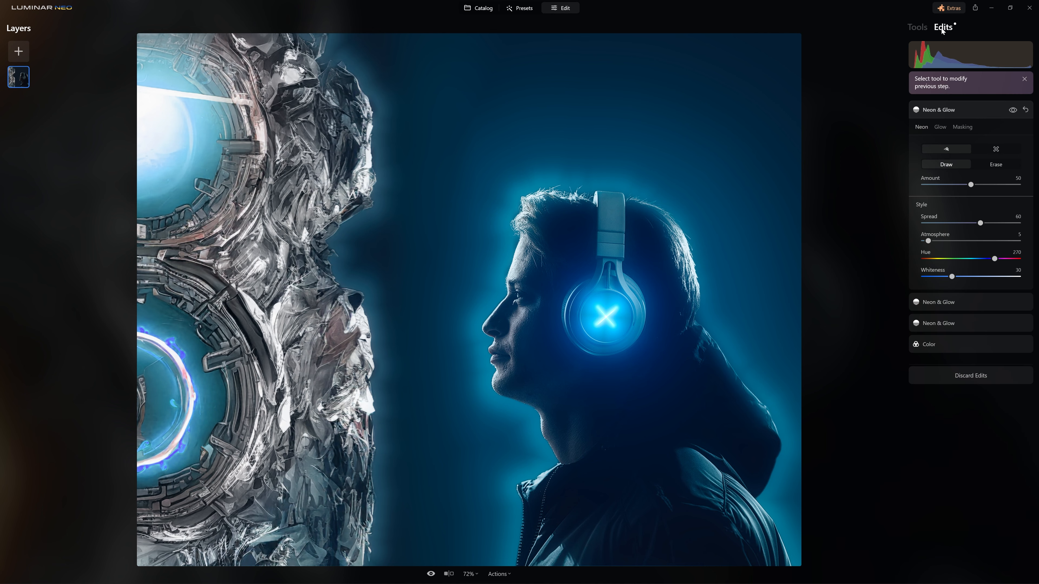
{"action": "left_click", "coordinate": [946, 112]}
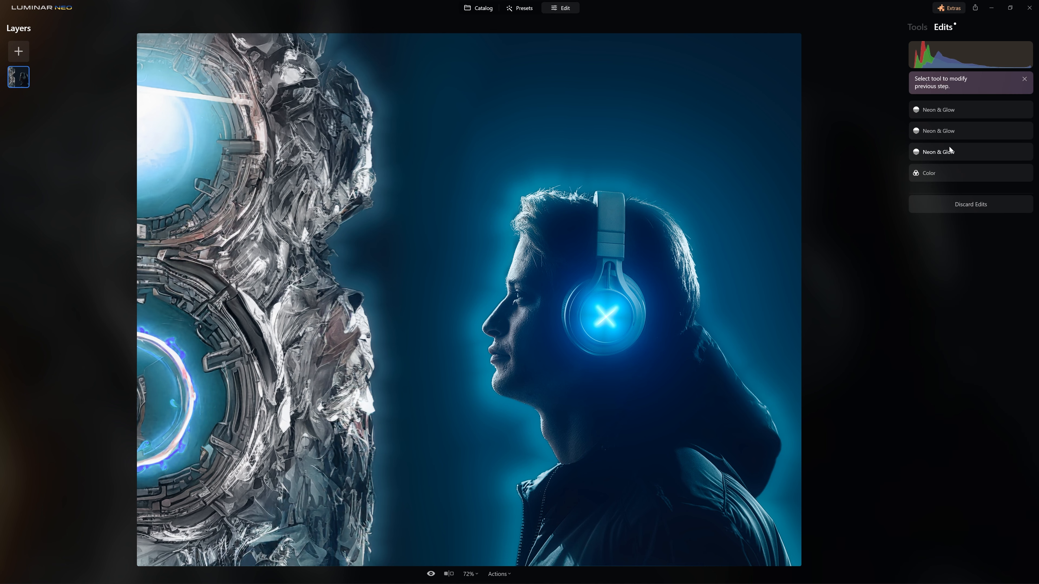
{"action": "left_click", "coordinate": [952, 152]}
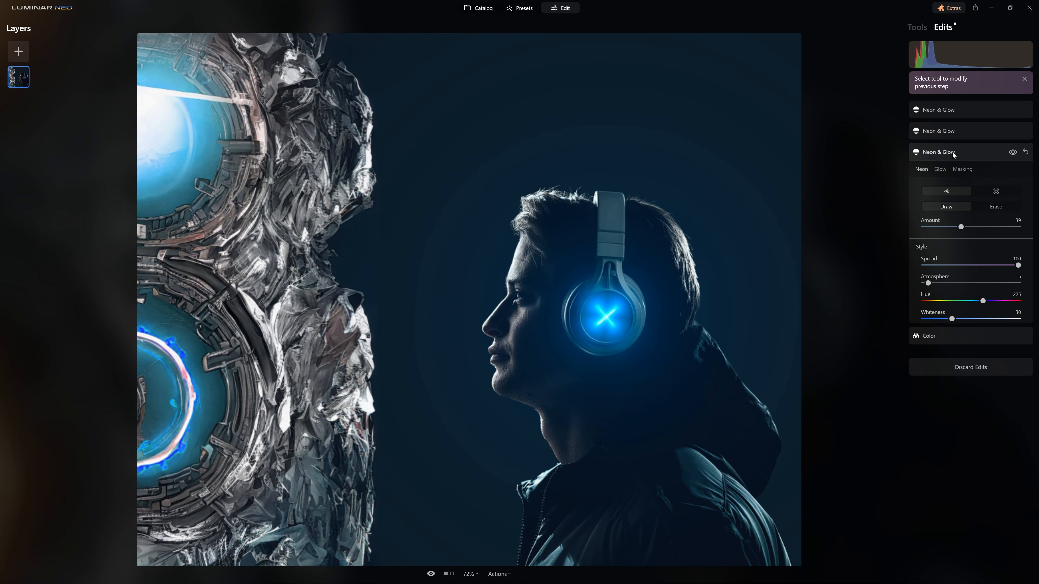
{"action": "left_click", "coordinate": [945, 131]}
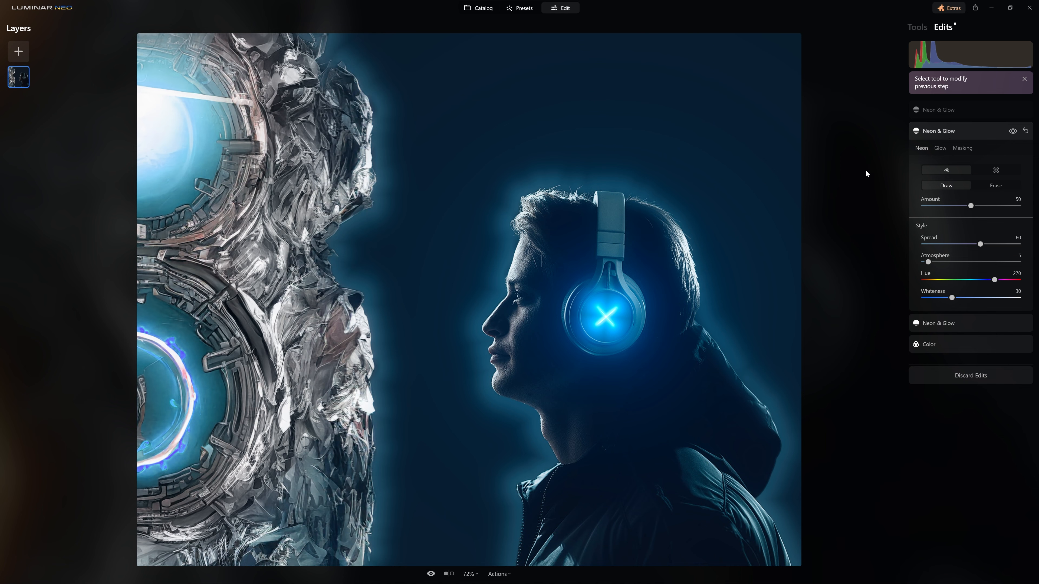
{"action": "left_click", "coordinate": [944, 110]}
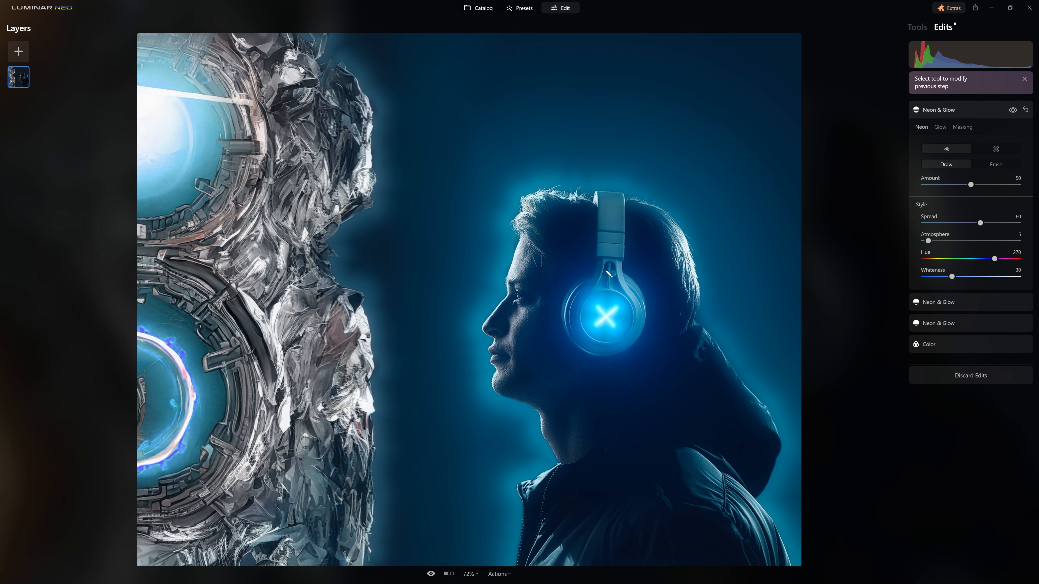
{"action": "left_click", "coordinate": [947, 112]}
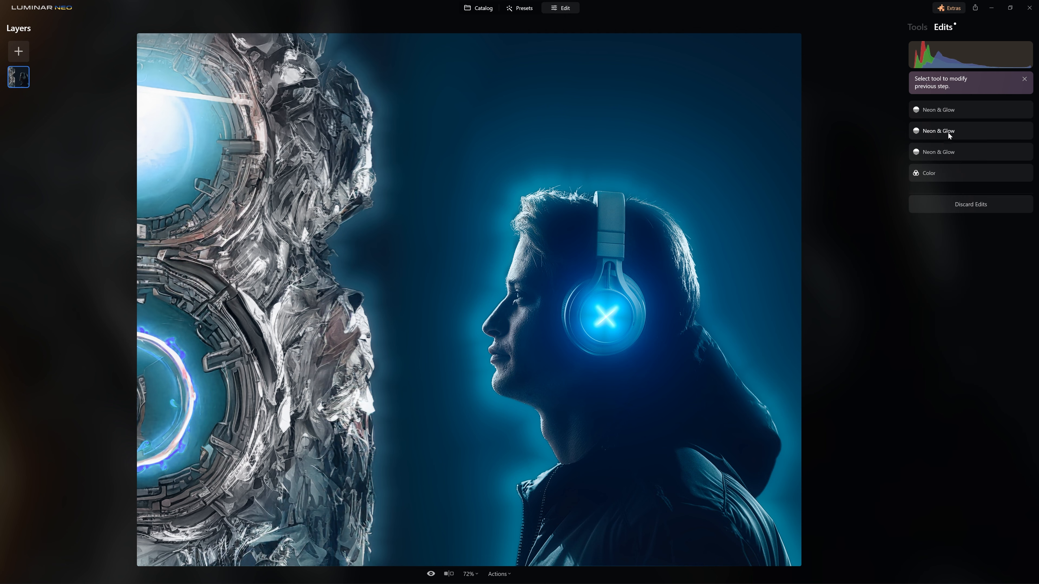
- Reopen the middle Neon & Glow edit, reduce its amount, and compare the whole image with the original
{"action": "left_click", "coordinate": [948, 132]}
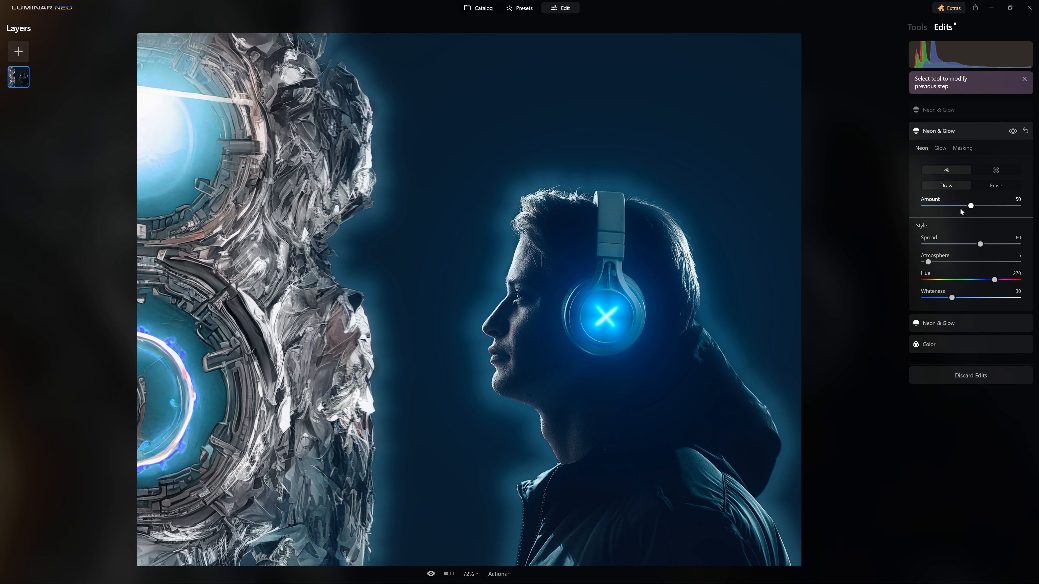
{"action": "left_click_drag", "start_coordinate": [976, 207], "coordinate": [951, 209]}
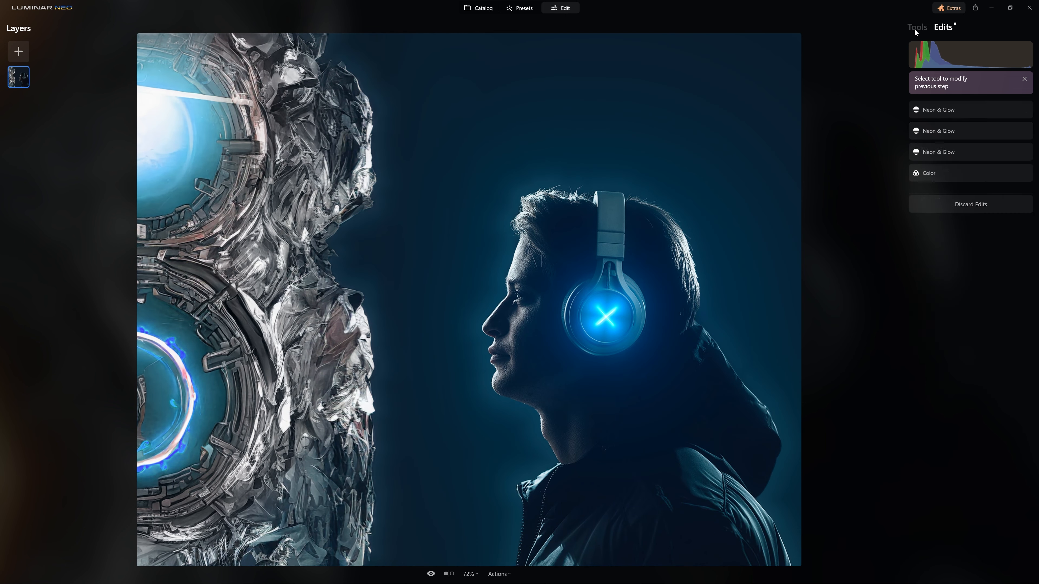
{"action": "left_click", "coordinate": [916, 27]}
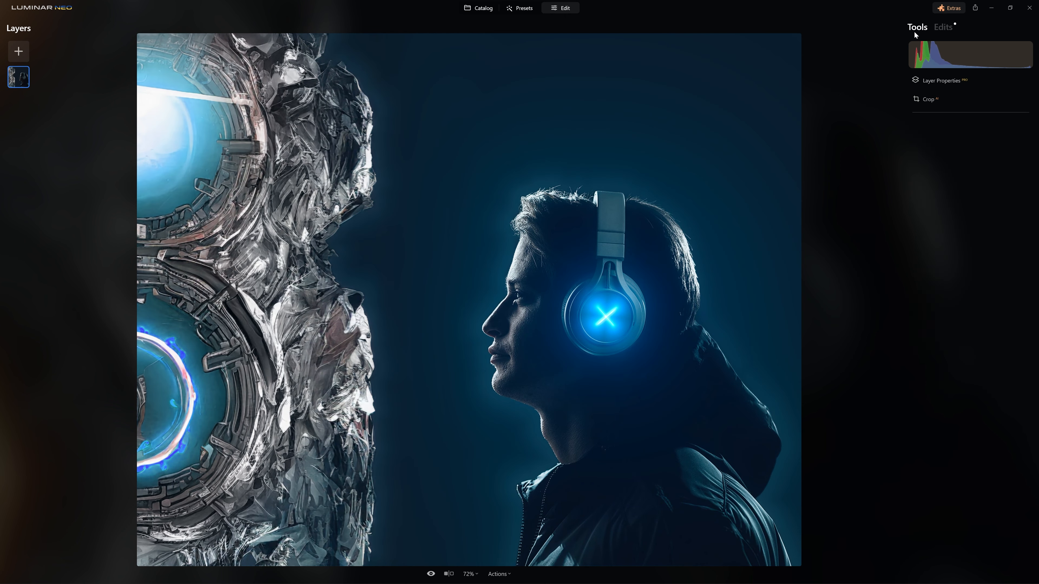
{"action": "key", "text": "backslash"}
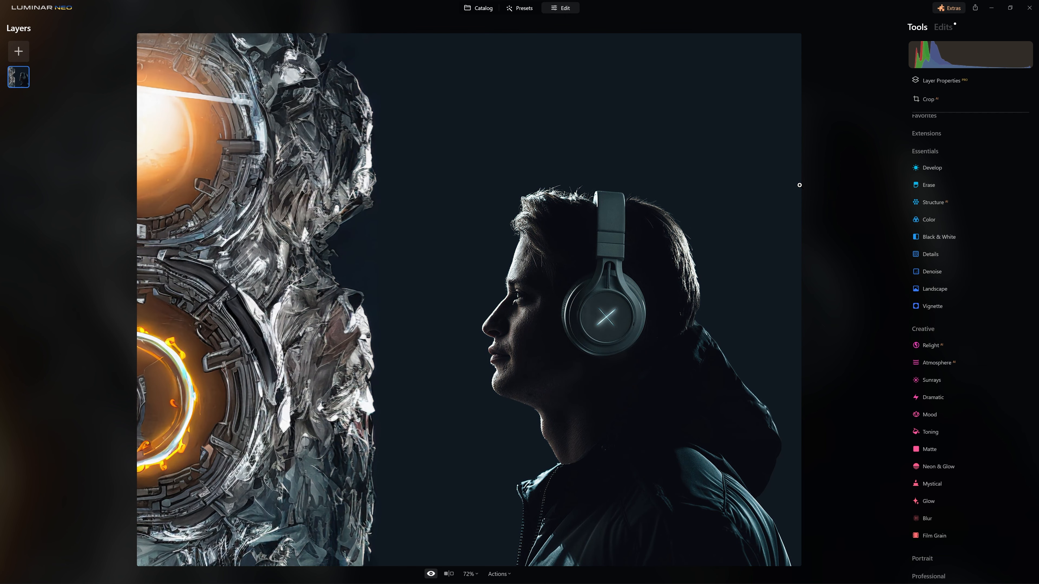
{"action": "key", "text": "backslash"}
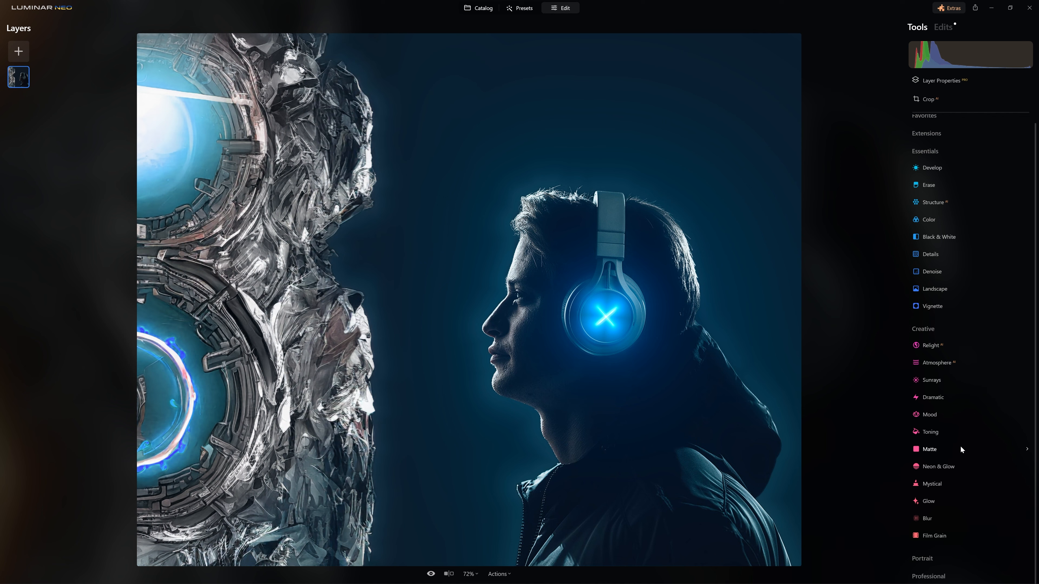
- Start a new Neon & Glow effect and trace the glowing ring of the lower portal with the neon brush
{"action": "left_click", "coordinate": [955, 466]}
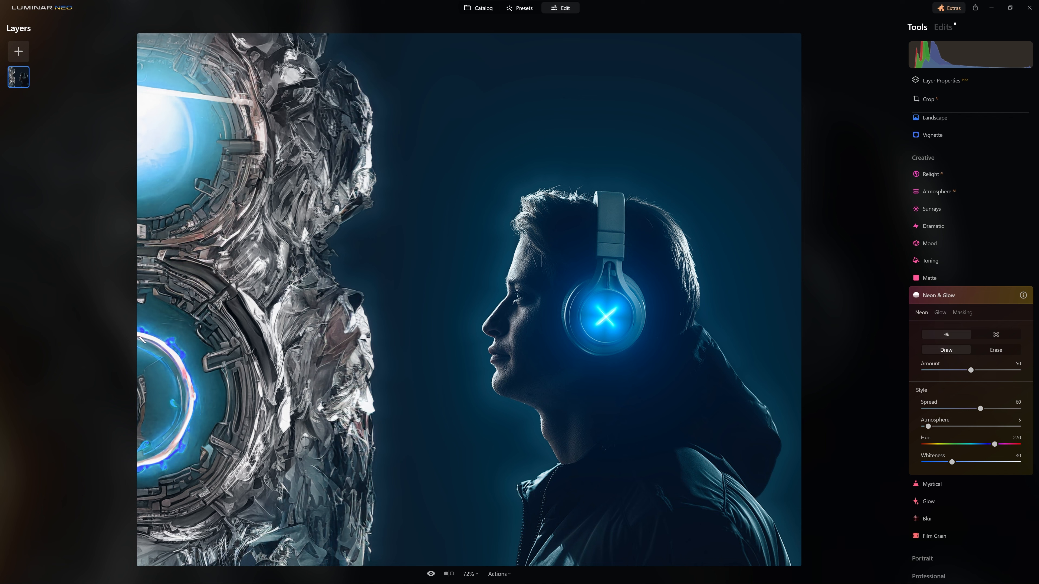
{"action": "mouse_move", "coordinate": [139, 335]}
{"action": "left_mouse_down"}
{"action": "mouse_move", "coordinate": [170, 350]}
{"action": "mouse_move", "coordinate": [188, 403]}
{"action": "mouse_move", "coordinate": [186, 434]}
{"action": "mouse_move", "coordinate": [139, 463]}
{"action": "mouse_move", "coordinate": [159, 455]}
{"action": "mouse_move", "coordinate": [194, 400]}
{"action": "mouse_move", "coordinate": [188, 368]}
{"action": "mouse_move", "coordinate": [146, 338]}
{"action": "left_mouse_up"}
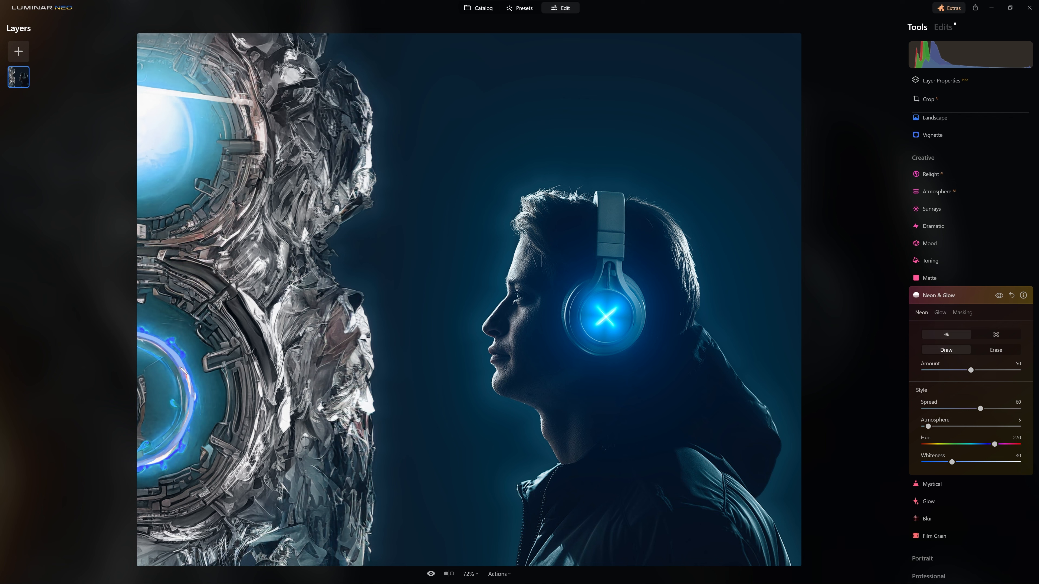
{"action": "mouse_move", "coordinate": [187, 387]}
{"action": "left_mouse_down"}
{"action": "mouse_move", "coordinate": [192, 378]}
{"action": "mouse_move", "coordinate": [179, 429]}
{"action": "left_mouse_up"}
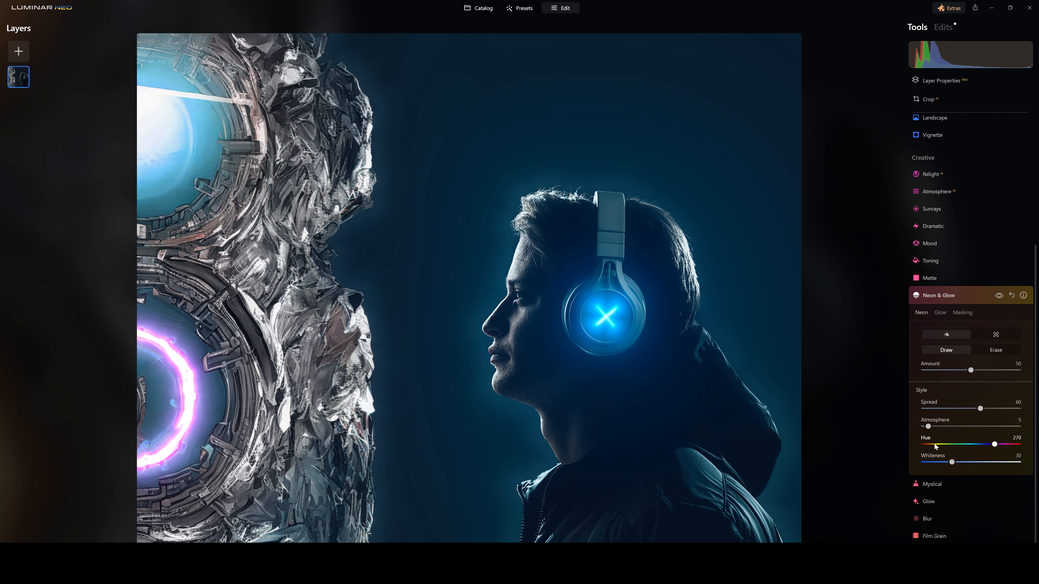
- Set the portal ring's neon spread to 100, hue to 360 and amount to 100
{"action": "left_click_drag", "start_coordinate": [981, 409], "coordinate": [1011, 410]}
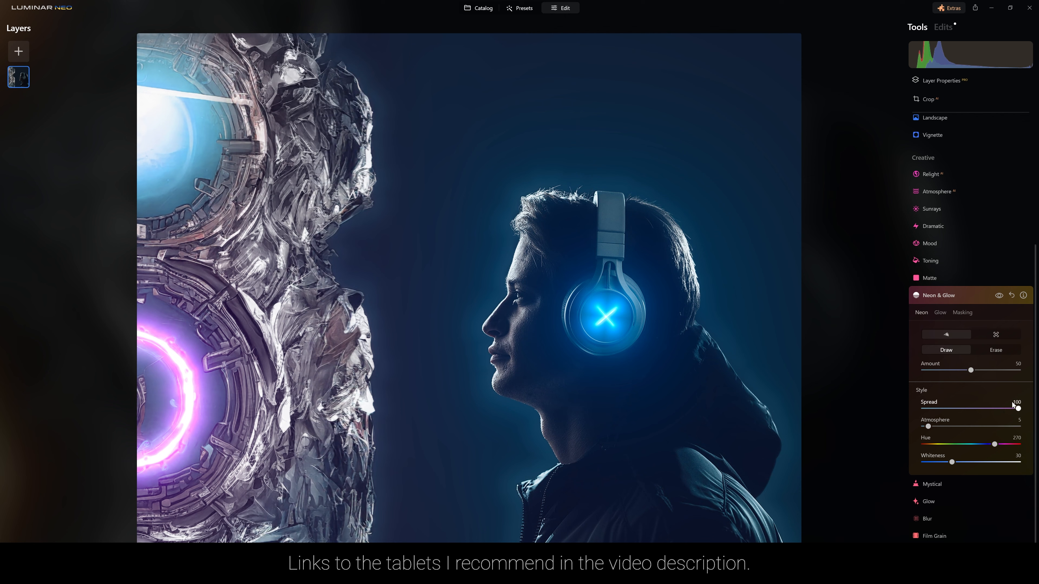
{"action": "left_click_drag", "start_coordinate": [994, 445], "coordinate": [1026, 445]}
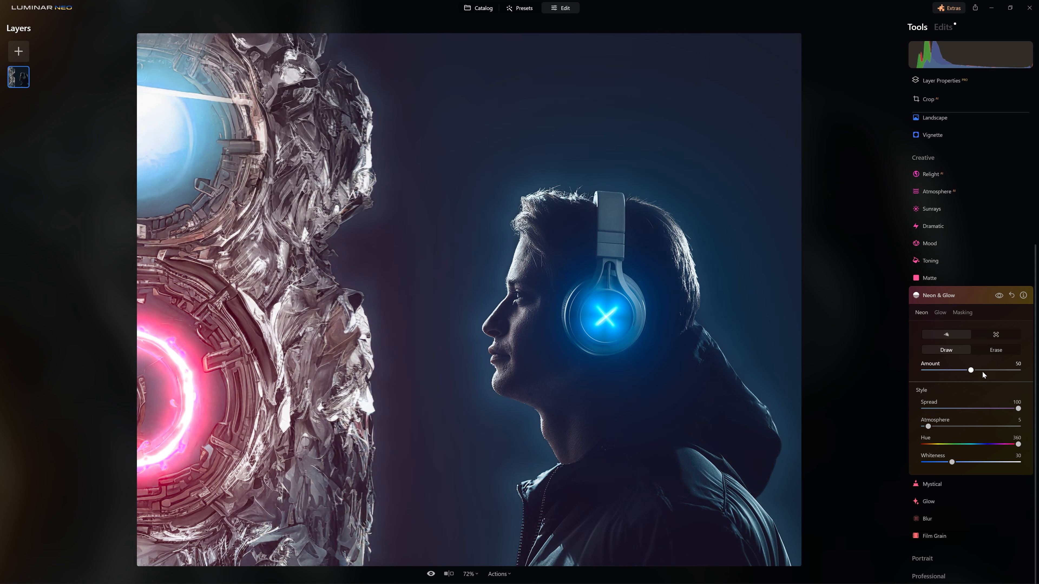
{"action": "left_click_drag", "start_coordinate": [971, 371], "coordinate": [1026, 372]}
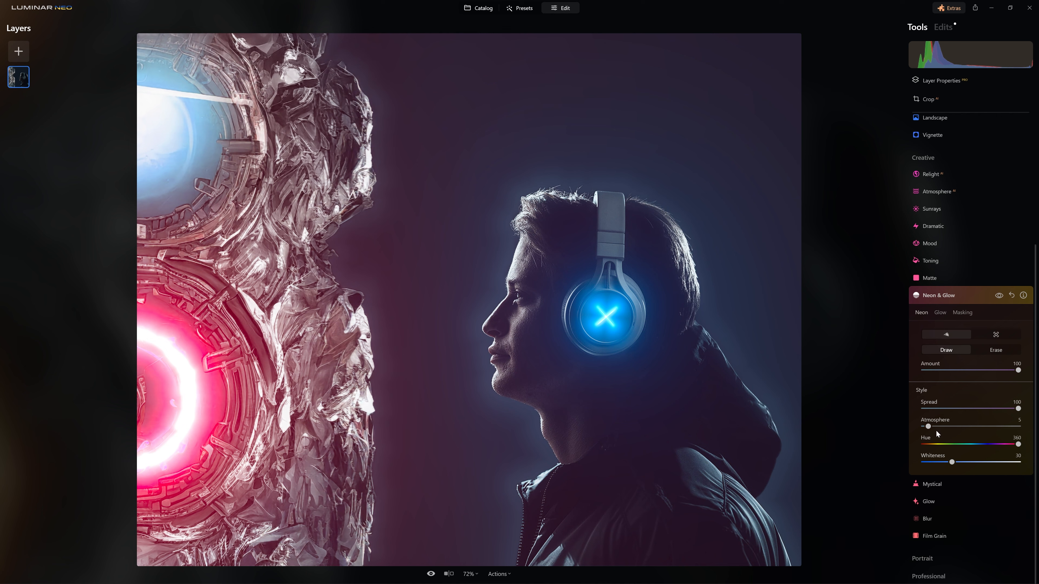
- Set the portal ring's neon atmosphere to 54, hue to 222 and whiteness to 22, and compare the image with the effect hidden
{"action": "left_click_drag", "start_coordinate": [934, 427], "coordinate": [980, 422]}
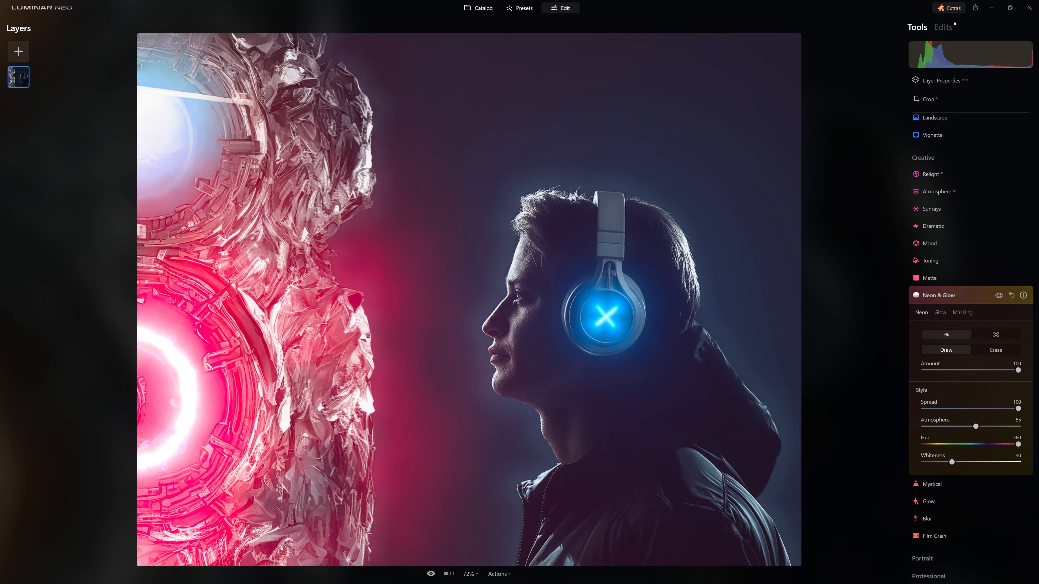
{"action": "left_click_drag", "start_coordinate": [1018, 445], "coordinate": [934, 455]}
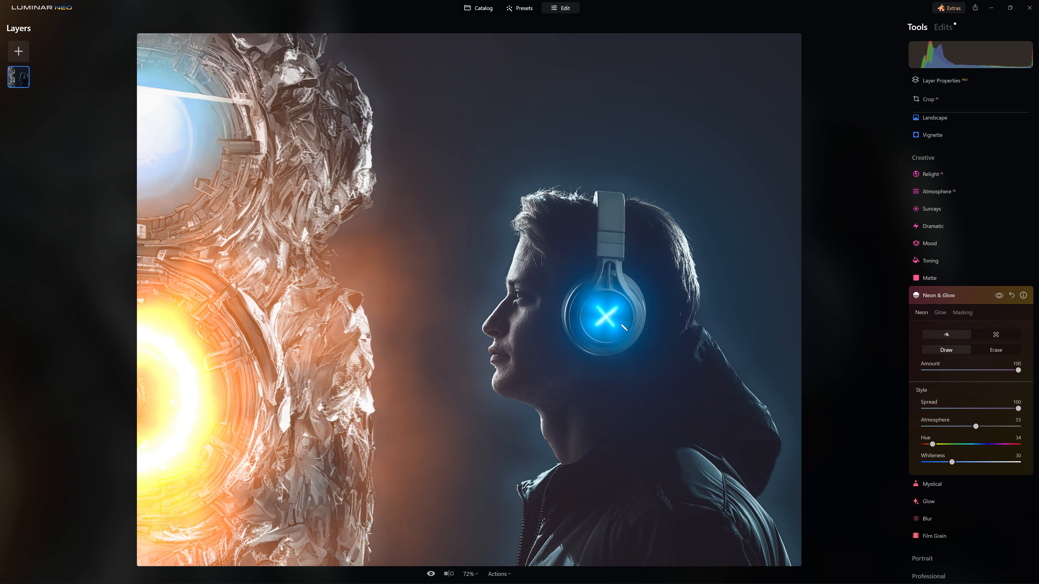
{"action": "mouse_move", "coordinate": [933, 445]}
{"action": "left_mouse_down"}
{"action": "mouse_move", "coordinate": [984, 446]}
{"action": "mouse_move", "coordinate": [923, 463]}
{"action": "left_mouse_up"}
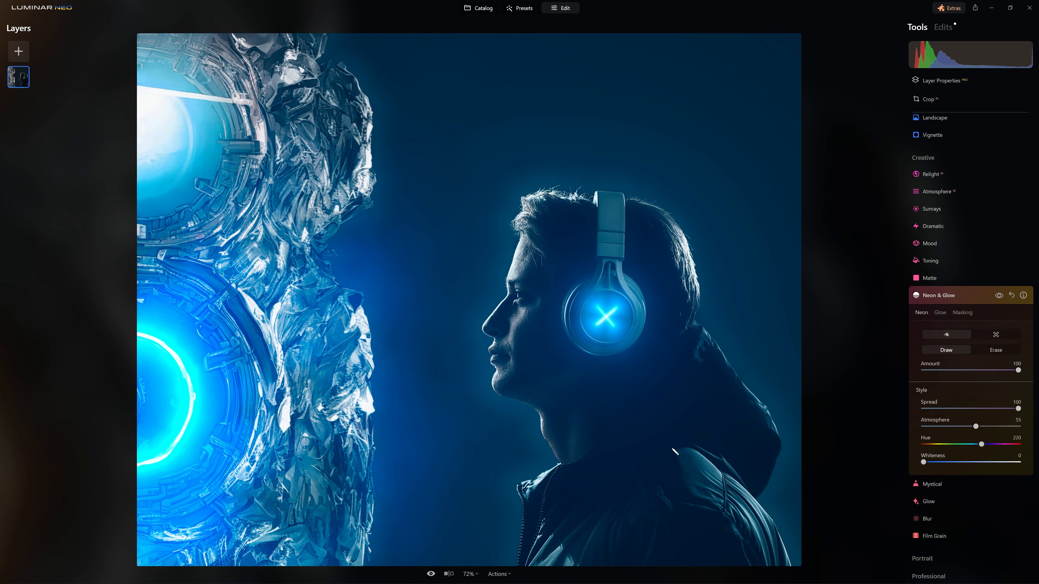
{"action": "left_click_drag", "start_coordinate": [923, 463], "coordinate": [946, 468]}
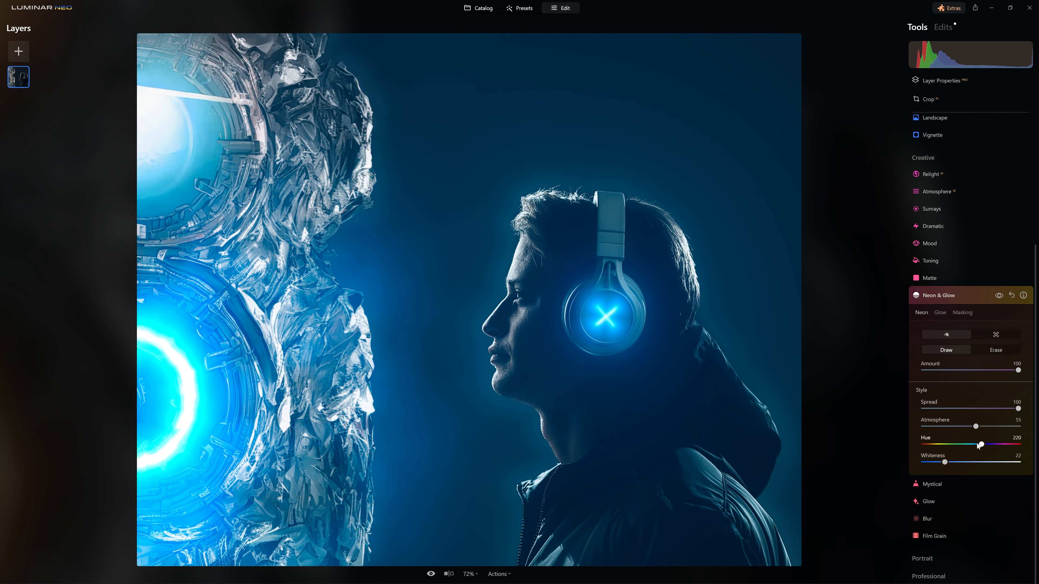
{"action": "left_click_drag", "start_coordinate": [981, 448], "coordinate": [974, 428]}
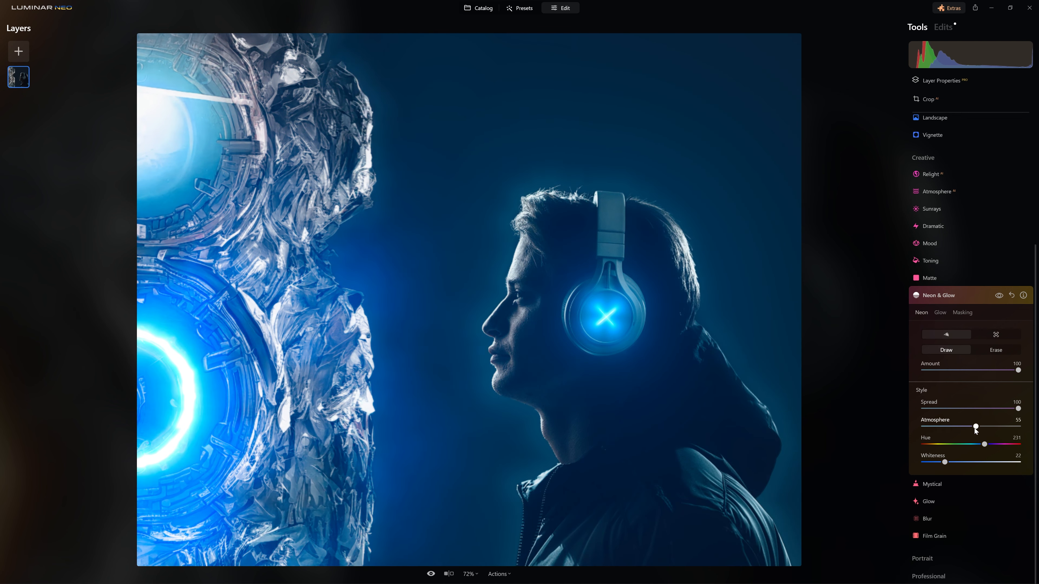
{"action": "left_click", "coordinate": [998, 295]}
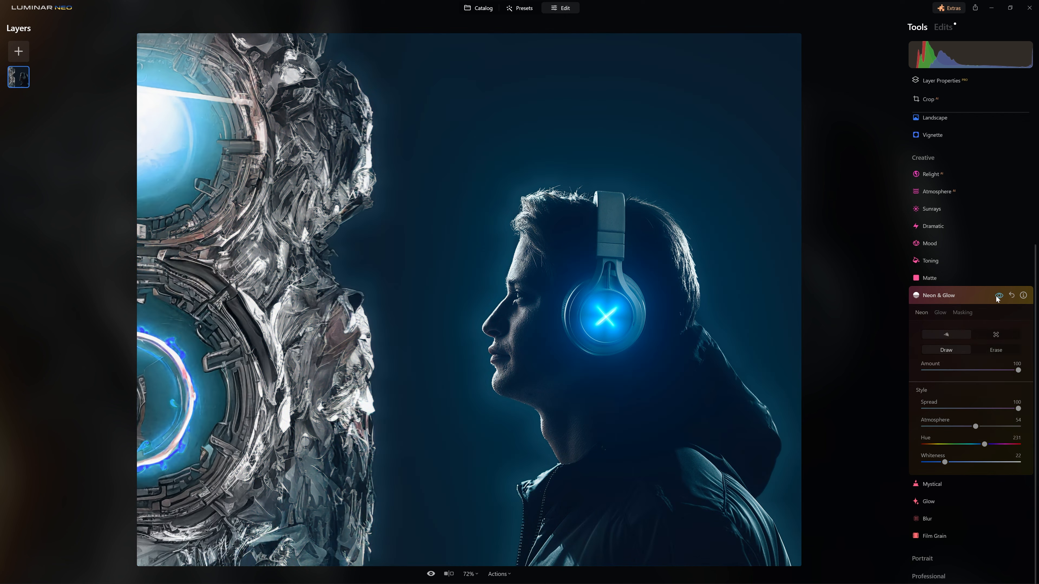
{"action": "left_click", "coordinate": [997, 298]}
{"action": "left_click", "coordinate": [998, 295]}
{"action": "left_click", "coordinate": [997, 295]}
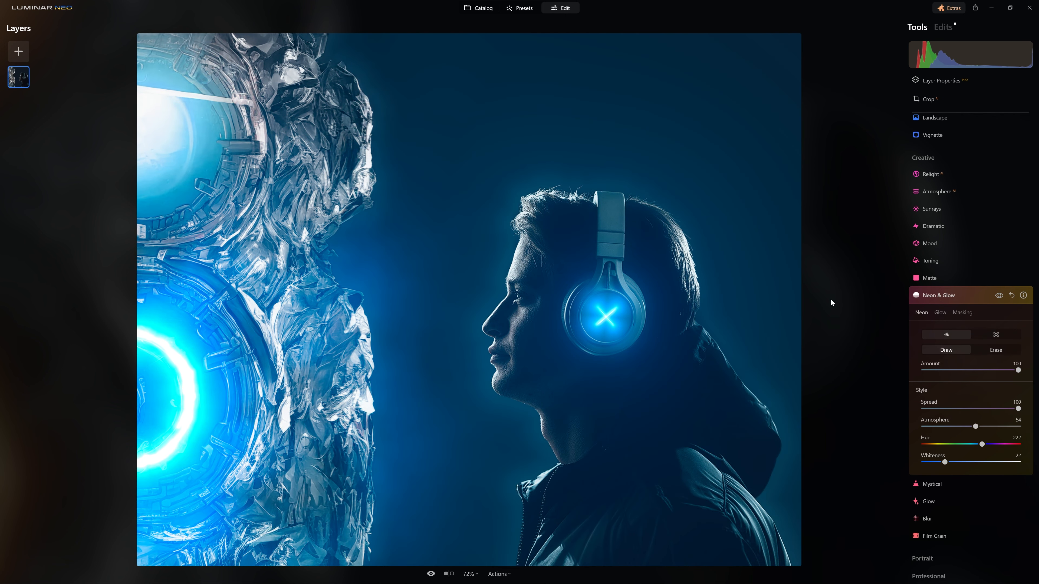
- Add a new neon effect at the lower portal's centre with amount 74, spread 100, atmosphere 100, hue 237 and whiteness 51
{"action": "left_click", "coordinate": [950, 295]}
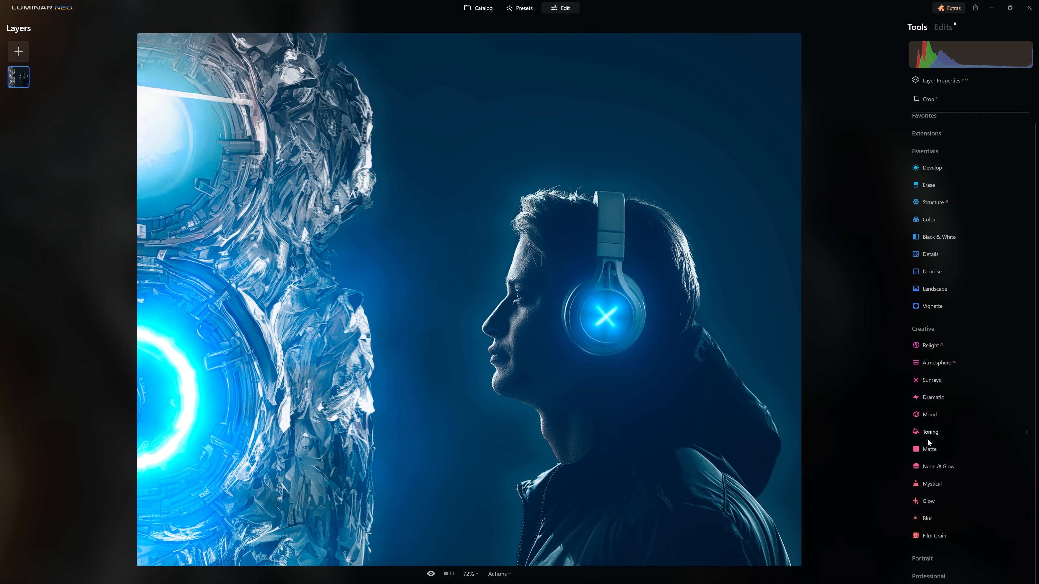
{"action": "left_click", "coordinate": [948, 459]}
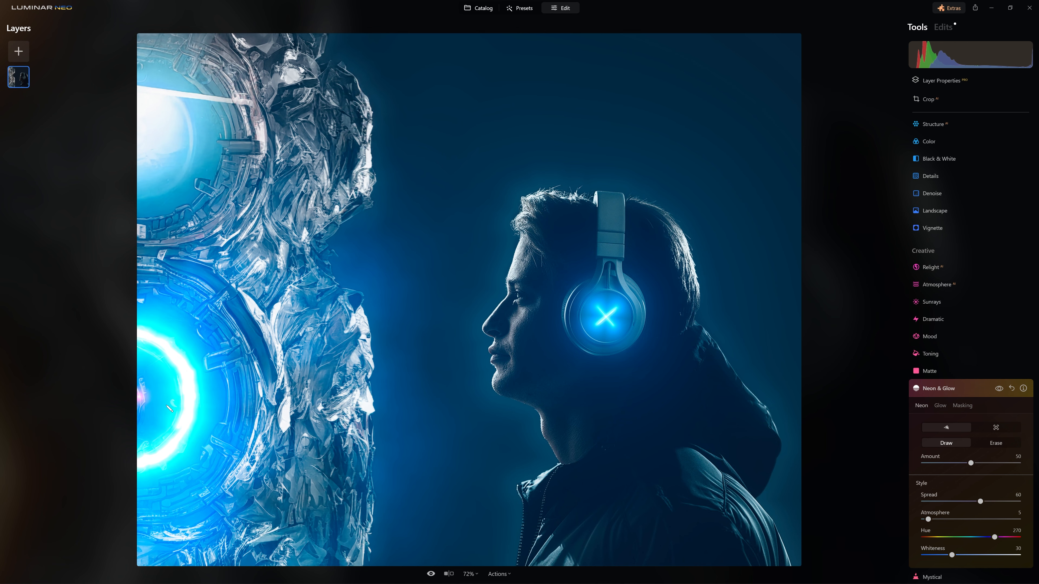
{"action": "scroll", "coordinate": [976, 466], "scroll_direction": "down", "scroll_amount": 1}
{"action": "scroll", "coordinate": [975, 466], "scroll_direction": "down", "scroll_amount": 2}
{"action": "left_click_drag", "start_coordinate": [994, 445], "coordinate": [1017, 462]}
{"action": "left_click_drag", "start_coordinate": [931, 427], "coordinate": [1019, 409]}
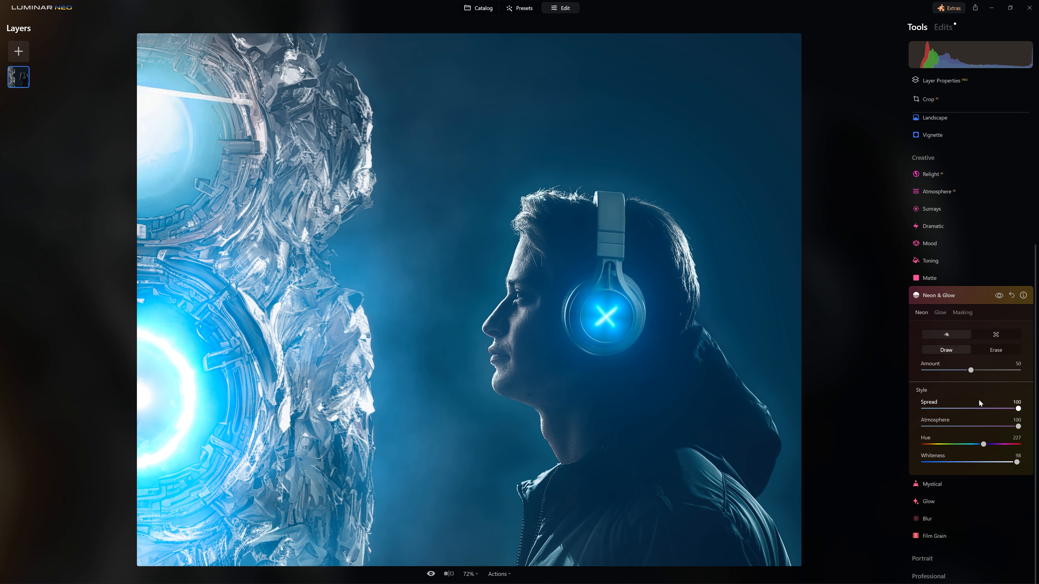
{"action": "left_click_drag", "start_coordinate": [975, 371], "coordinate": [994, 371]}
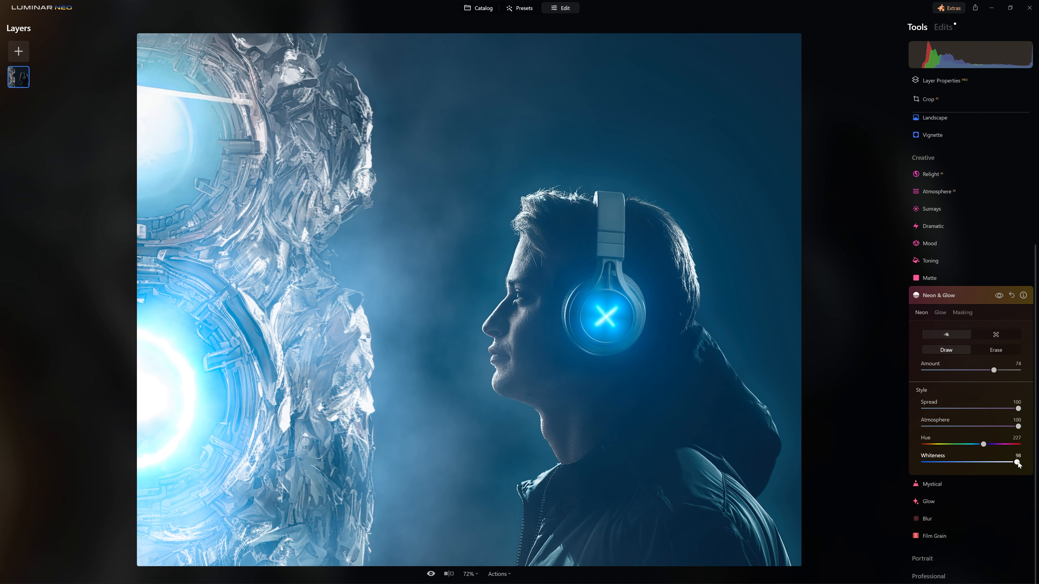
{"action": "left_click_drag", "start_coordinate": [1007, 465], "coordinate": [973, 470]}
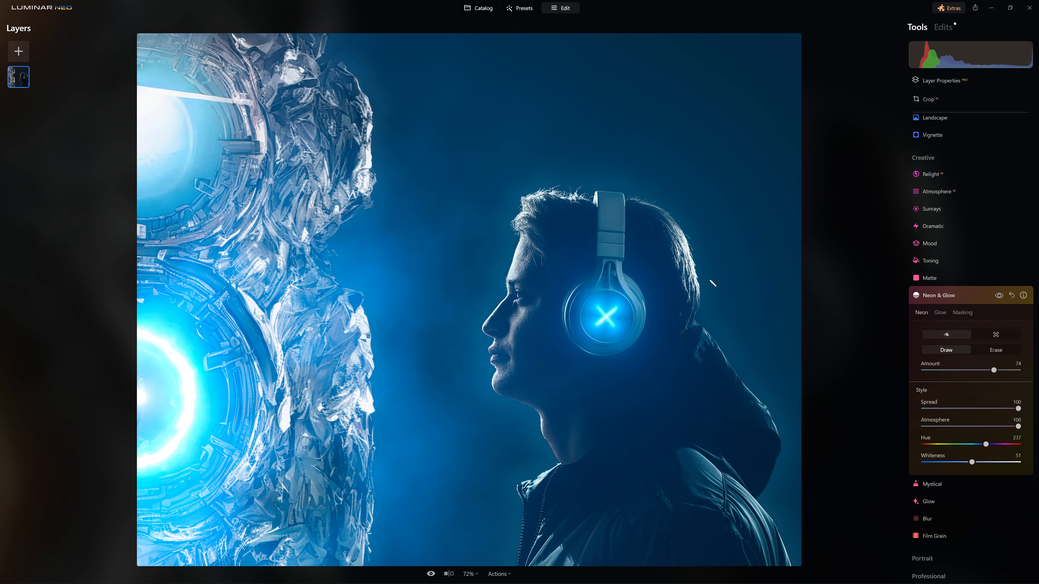
- Limit the new neon effect with a radial gradient mask centred on the lower portal and reaching past the rock edge
{"action": "left_click", "coordinate": [965, 313]}
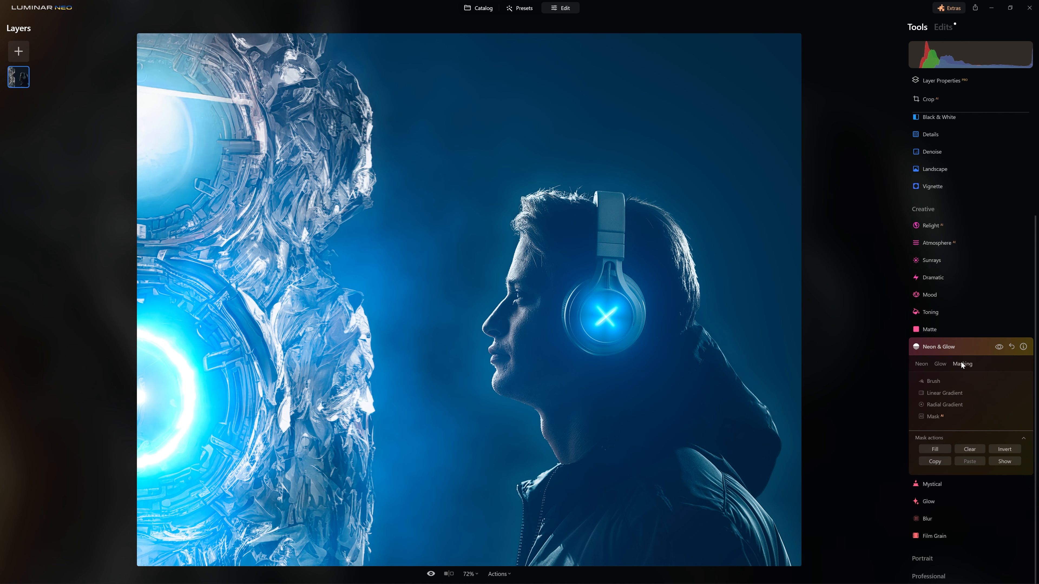
{"action": "left_click", "coordinate": [941, 404]}
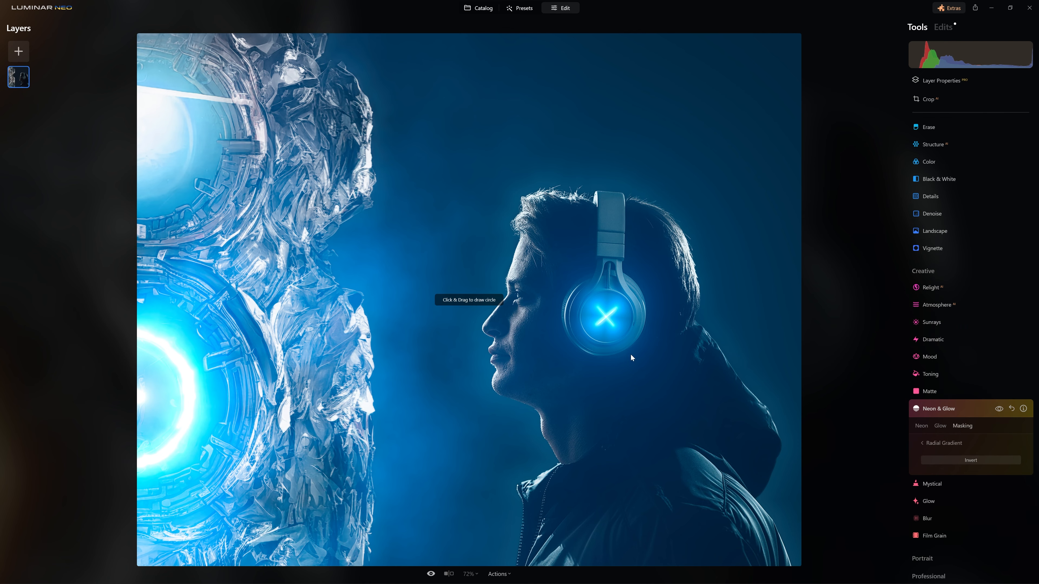
{"action": "mouse_move", "coordinate": [143, 396]}
{"action": "left_mouse_down"}
{"action": "mouse_move", "coordinate": [264, 305]}
{"action": "mouse_move", "coordinate": [276, 308]}
{"action": "mouse_move", "coordinate": [259, 339]}
{"action": "mouse_move", "coordinate": [269, 327]}
{"action": "left_mouse_up"}
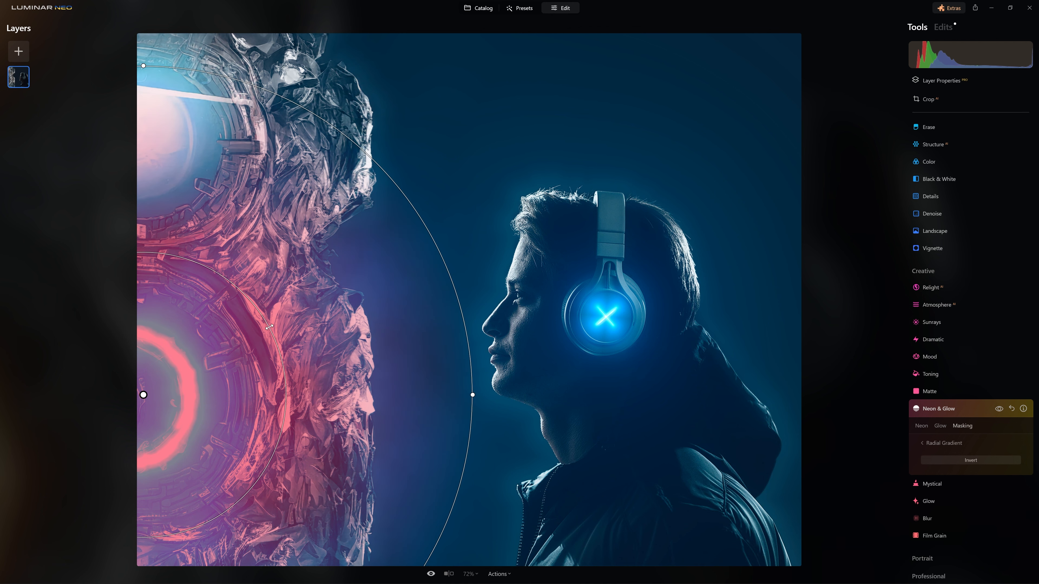
{"action": "left_click", "coordinate": [955, 443]}
- Compare the image with and without the masked neon effect at the portal's centre
{"action": "left_click", "coordinate": [1001, 410]}
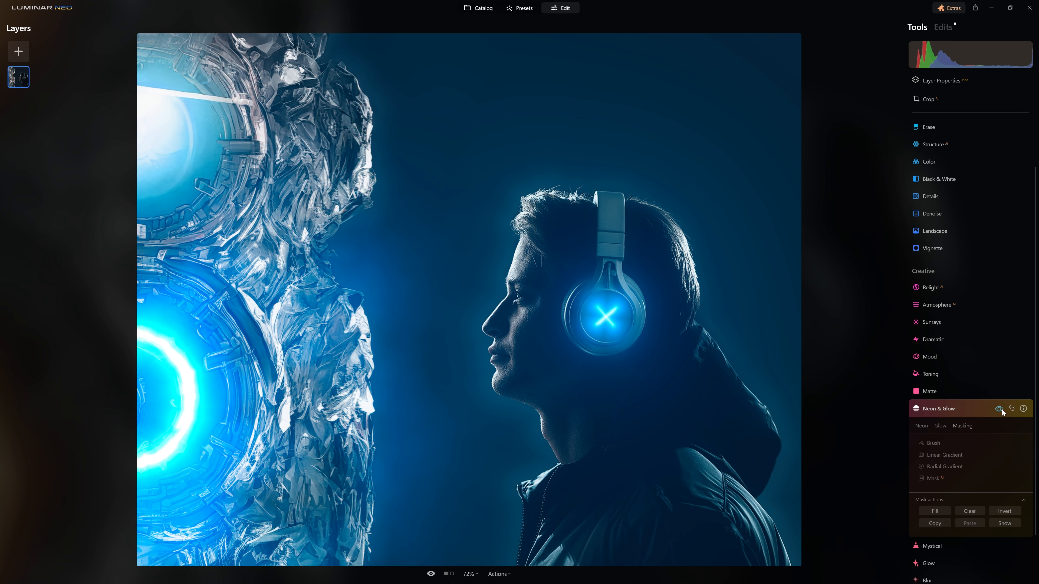
{"action": "left_click", "coordinate": [1001, 410]}
{"action": "left_click", "coordinate": [1000, 410]}
{"action": "left_click", "coordinate": [1000, 410]}
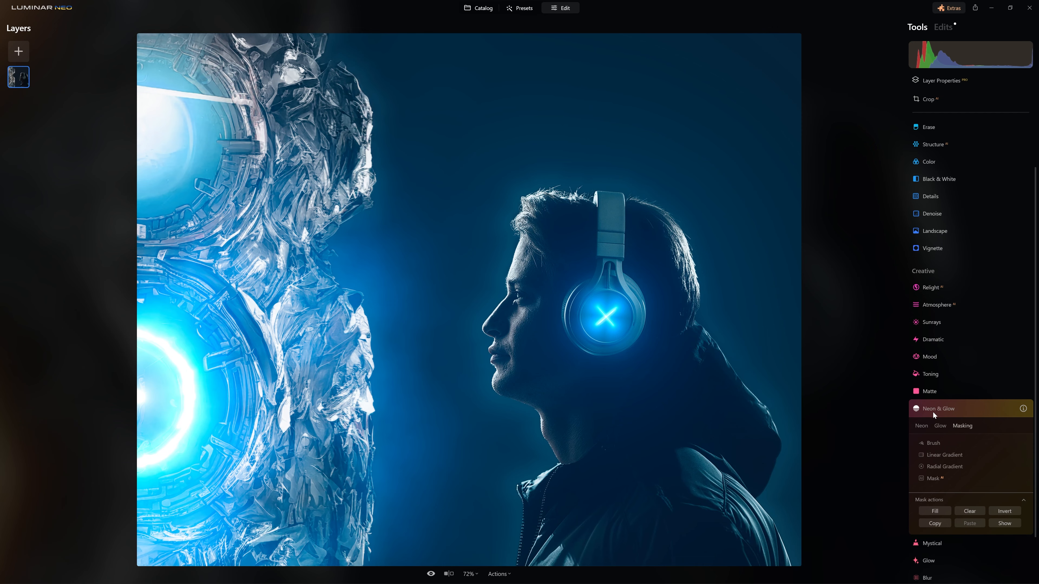
- Start another Neon & Glow effect and draw jagged lightning bolts from the lower portal across the rock and up to the upper portal
{"action": "left_click", "coordinate": [932, 412]}
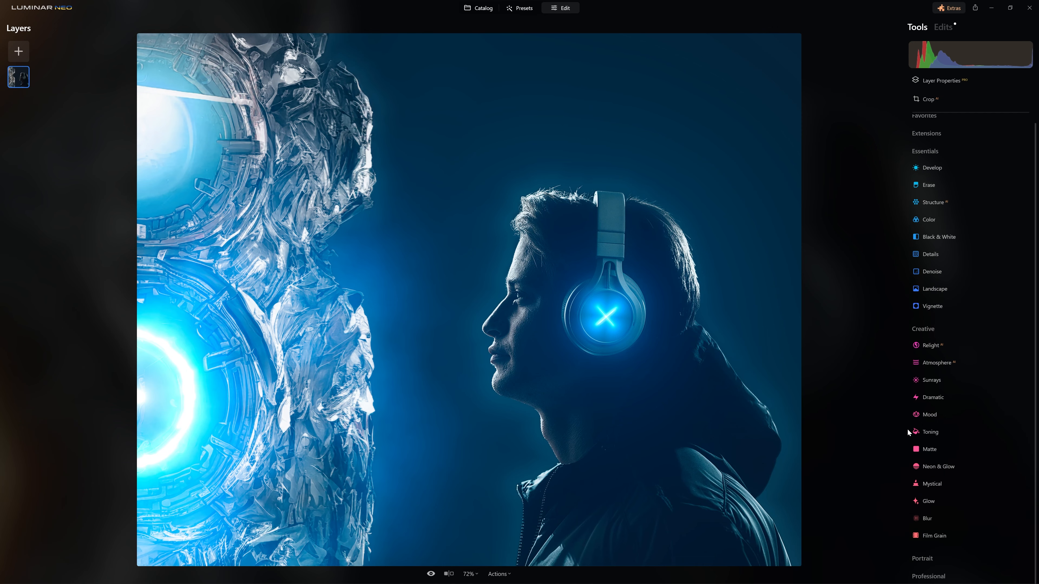
{"action": "left_click", "coordinate": [935, 462]}
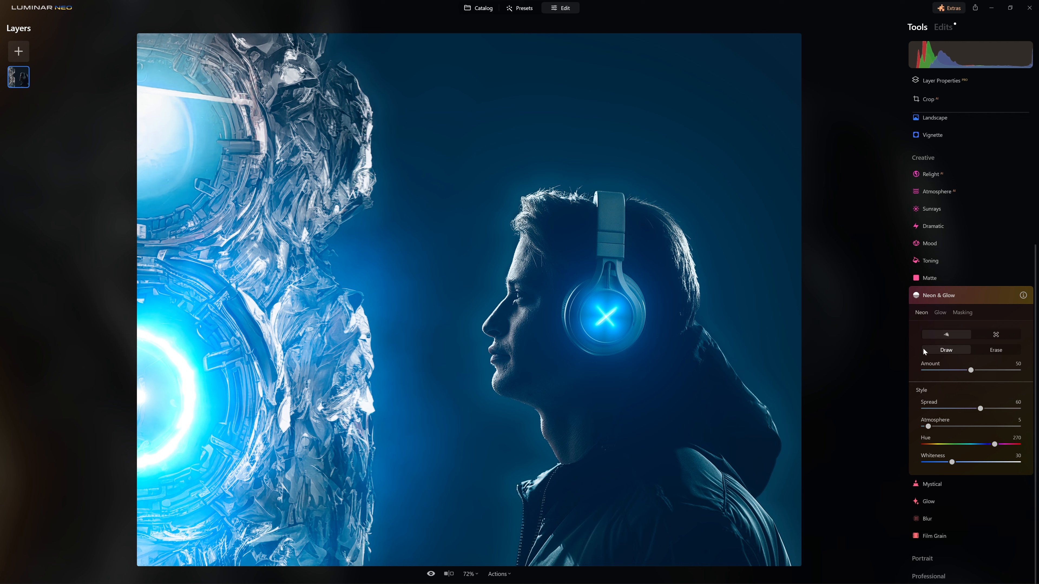
{"action": "mouse_move", "coordinate": [216, 371]}
{"action": "left_mouse_down"}
{"action": "mouse_move", "coordinate": [252, 404]}
{"action": "mouse_move", "coordinate": [312, 352]}
{"action": "mouse_move", "coordinate": [377, 349]}
{"action": "mouse_move", "coordinate": [406, 300]}
{"action": "mouse_move", "coordinate": [363, 270]}
{"action": "mouse_move", "coordinate": [336, 278]}
{"action": "left_mouse_up"}
{"action": "mouse_move", "coordinate": [188, 413]}
{"action": "left_mouse_down"}
{"action": "mouse_move", "coordinate": [208, 484]}
{"action": "mouse_move", "coordinate": [242, 490]}
{"action": "mouse_move", "coordinate": [257, 513]}
{"action": "mouse_move", "coordinate": [291, 530]}
{"action": "mouse_move", "coordinate": [321, 530]}
{"action": "mouse_move", "coordinate": [338, 504]}
{"action": "mouse_move", "coordinate": [399, 495]}
{"action": "mouse_move", "coordinate": [426, 471]}
{"action": "mouse_move", "coordinate": [379, 441]}
{"action": "left_mouse_up"}
{"action": "mouse_move", "coordinate": [154, 459]}
{"action": "left_mouse_down"}
{"action": "mouse_move", "coordinate": [143, 498]}
{"action": "mouse_move", "coordinate": [191, 530]}
{"action": "mouse_move", "coordinate": [181, 566]}
{"action": "left_mouse_up"}
{"action": "left_click_drag", "start_coordinate": [160, 345], "coordinate": [171, 309]}
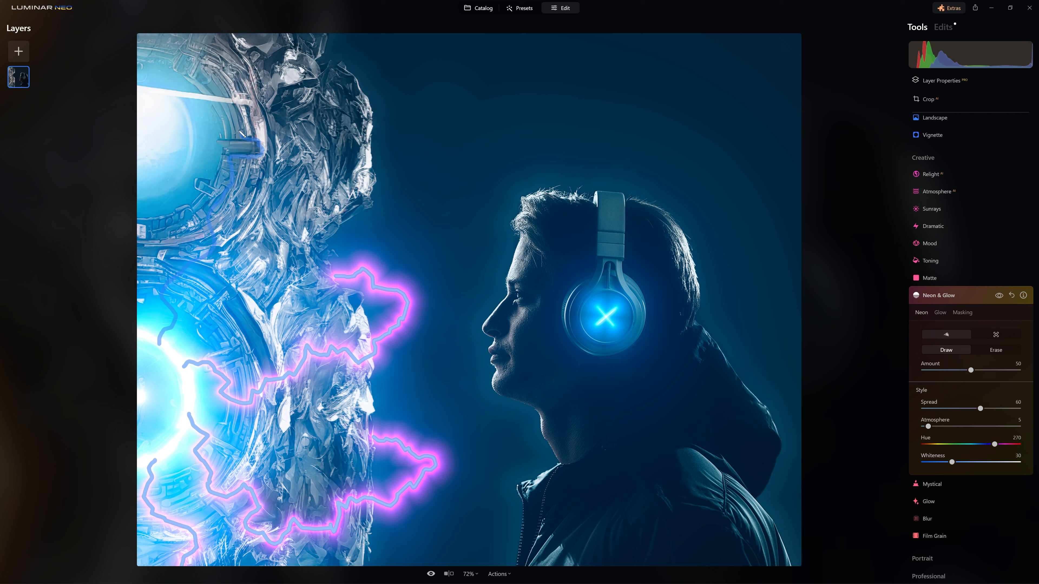
{"action": "left_click_drag", "start_coordinate": [177, 95], "coordinate": [139, 84]}
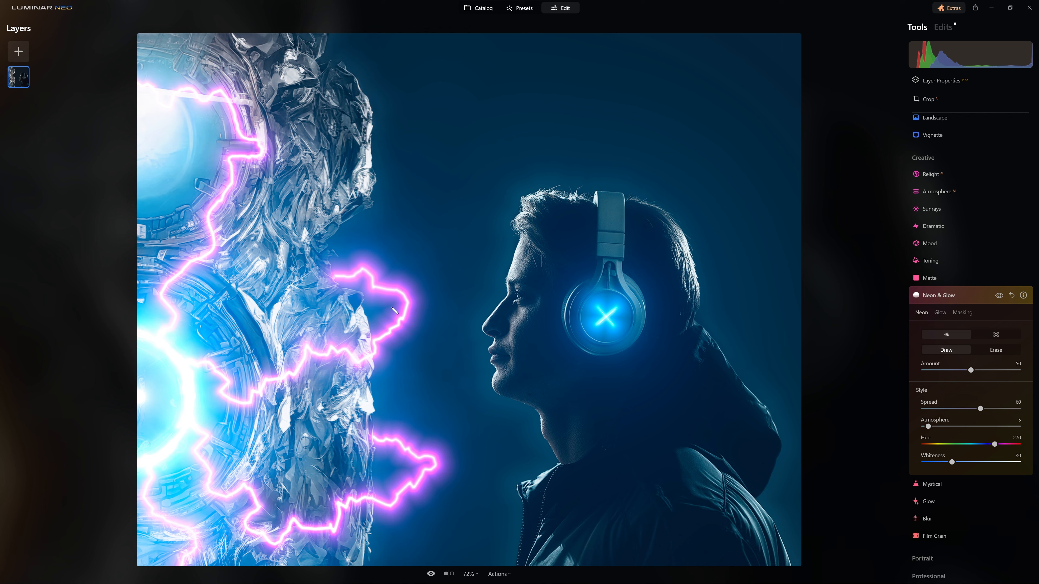
- Extend the lightning with jagged neon strokes from the rock to the man's eye and to his jacket
{"action": "left_click_drag", "start_coordinate": [298, 373], "coordinate": [313, 383]}
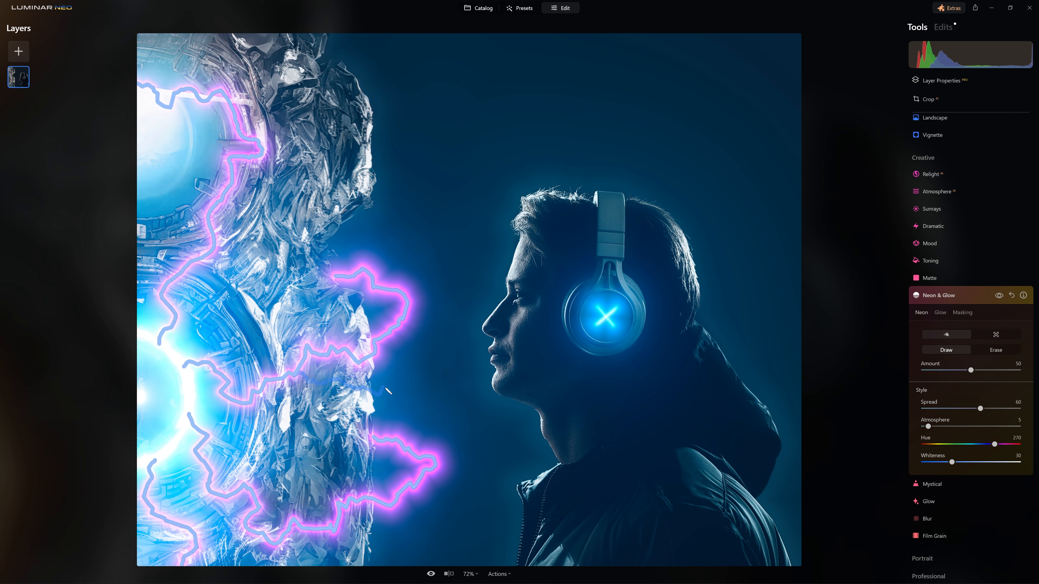
{"action": "mouse_move", "coordinate": [423, 382]}
{"action": "left_mouse_down"}
{"action": "mouse_move", "coordinate": [458, 373]}
{"action": "mouse_move", "coordinate": [471, 360]}
{"action": "mouse_move", "coordinate": [473, 309]}
{"action": "mouse_move", "coordinate": [518, 298]}
{"action": "left_mouse_up"}
{"action": "left_click_drag", "start_coordinate": [435, 463], "coordinate": [524, 509]}
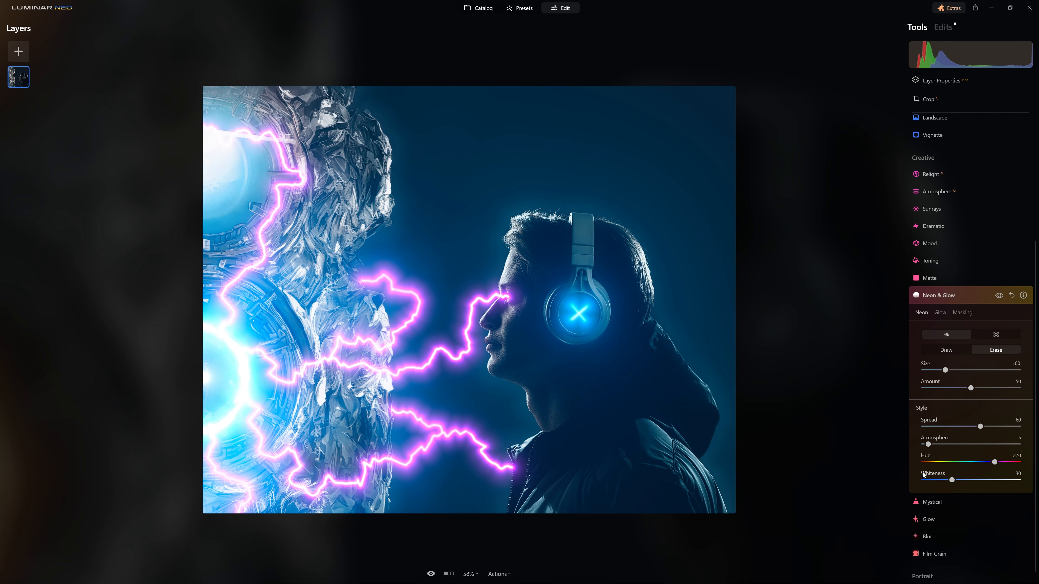
- Set the lightning's neon amount to 39, spread to 33, atmosphere to 10, hue to 235 and whiteness to 24
{"action": "left_click_drag", "start_coordinate": [951, 480], "coordinate": [985, 462]}
{"action": "mouse_move", "coordinate": [980, 426]}
{"action": "left_mouse_down"}
{"action": "mouse_move", "coordinate": [955, 426]}
{"action": "mouse_move", "coordinate": [946, 445]}
{"action": "mouse_move", "coordinate": [934, 444]}
{"action": "left_mouse_up"}
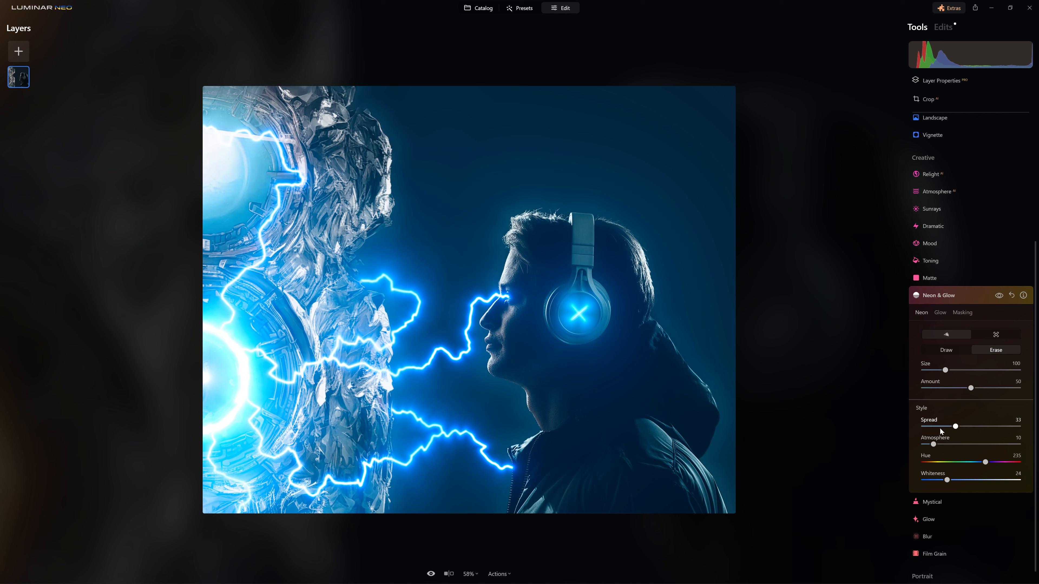
{"action": "mouse_move", "coordinate": [970, 388]}
{"action": "left_mouse_down"}
{"action": "mouse_move", "coordinate": [950, 388]}
{"action": "mouse_move", "coordinate": [961, 388]}
{"action": "left_mouse_up"}
{"action": "scroll", "coordinate": [847, 373], "scroll_direction": "up", "scroll_amount": 3}
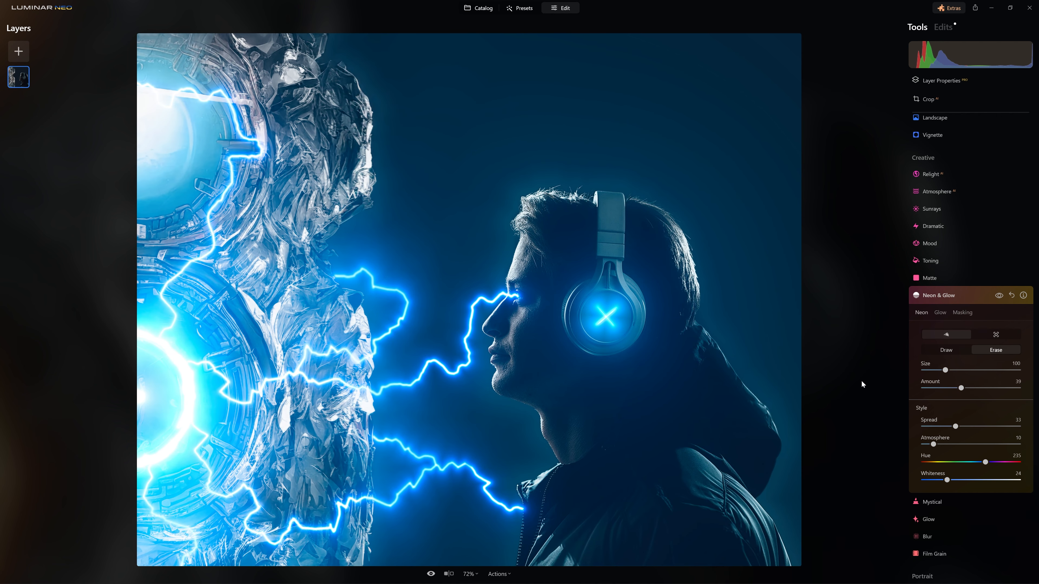
- Compare the finished lightning composite with the original image
{"action": "key", "text": "backslash"}
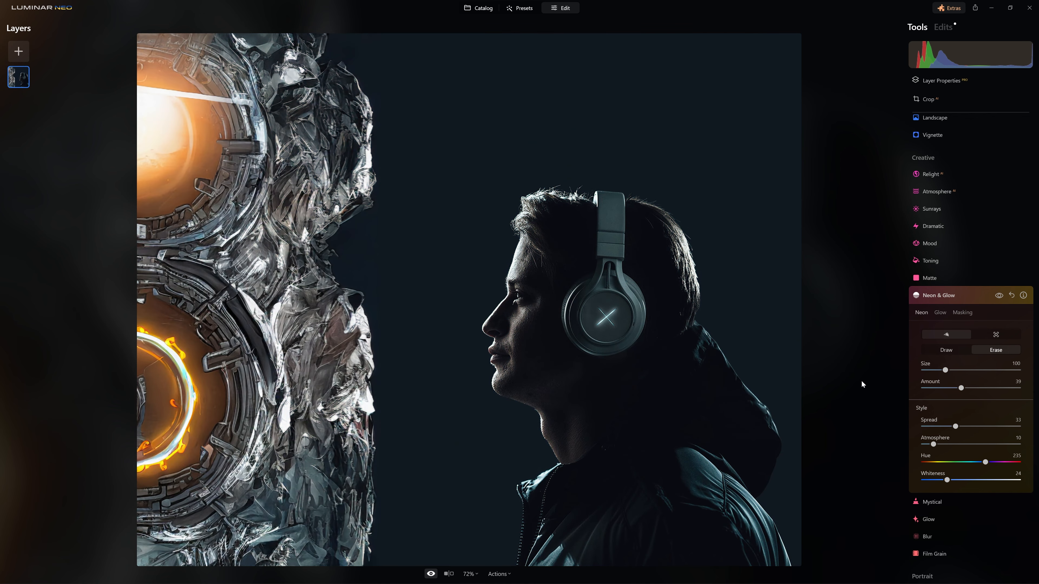
{"action": "key", "text": "backslash"}
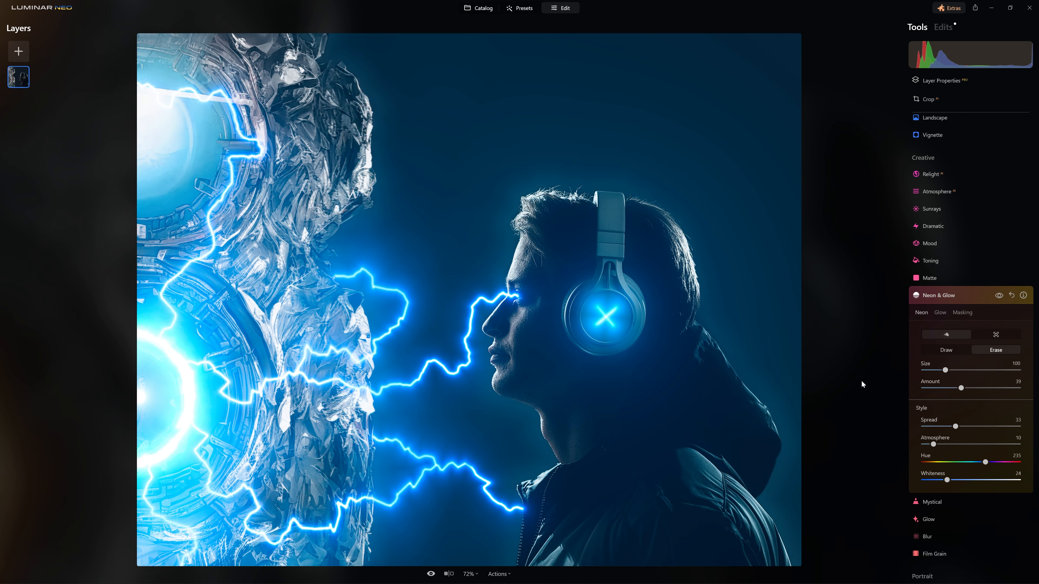
{"action": "key", "text": "backslash"}
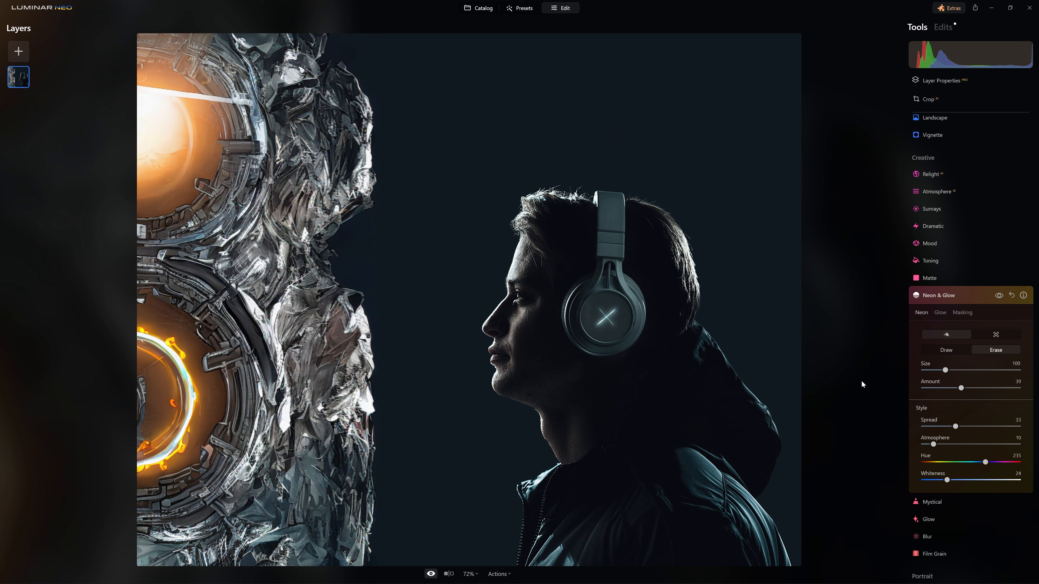
{"action": "key", "text": "backslash"}
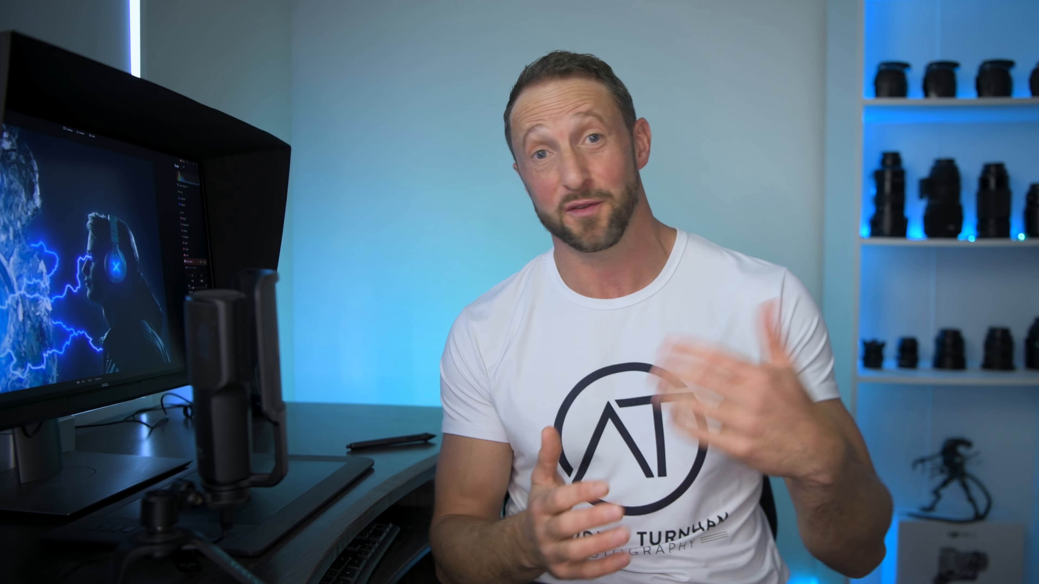
- On the waterfall photo, give the boulder in the pool an inner glow with amount 49 and background -21
{"action": "left_click", "coordinate": [963, 315]}
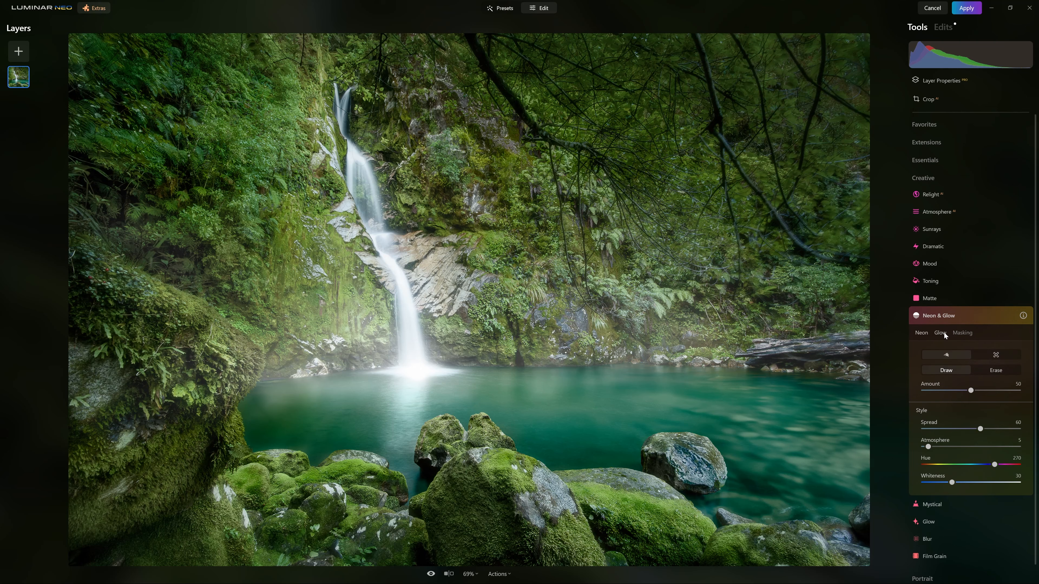
{"action": "left_click", "coordinate": [944, 333]}
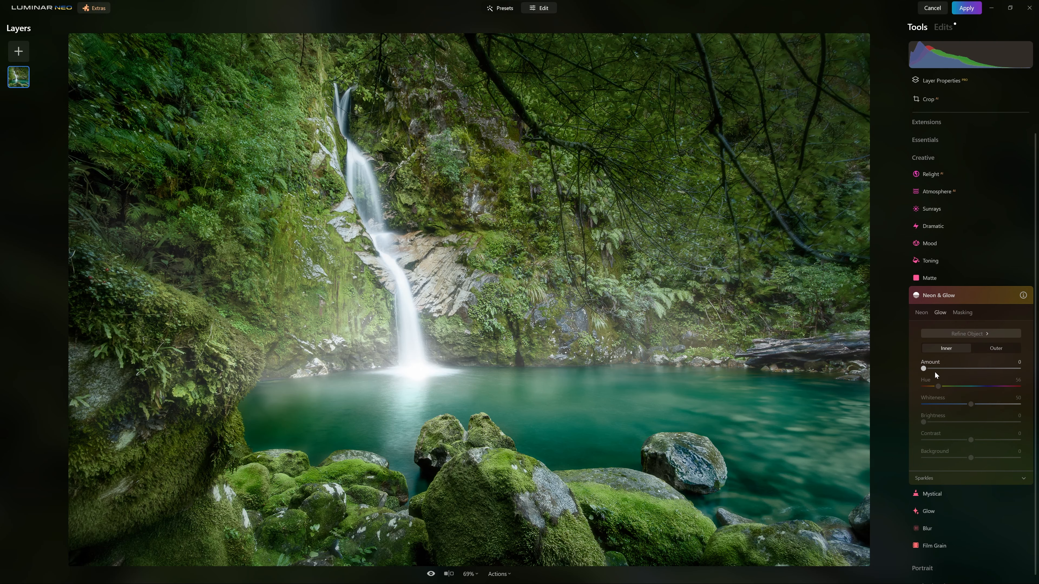
{"action": "left_click", "coordinate": [939, 369]}
{"action": "left_click_drag", "start_coordinate": [972, 368], "coordinate": [970, 369]}
{"action": "left_click_drag", "start_coordinate": [971, 458], "coordinate": [960, 456]}
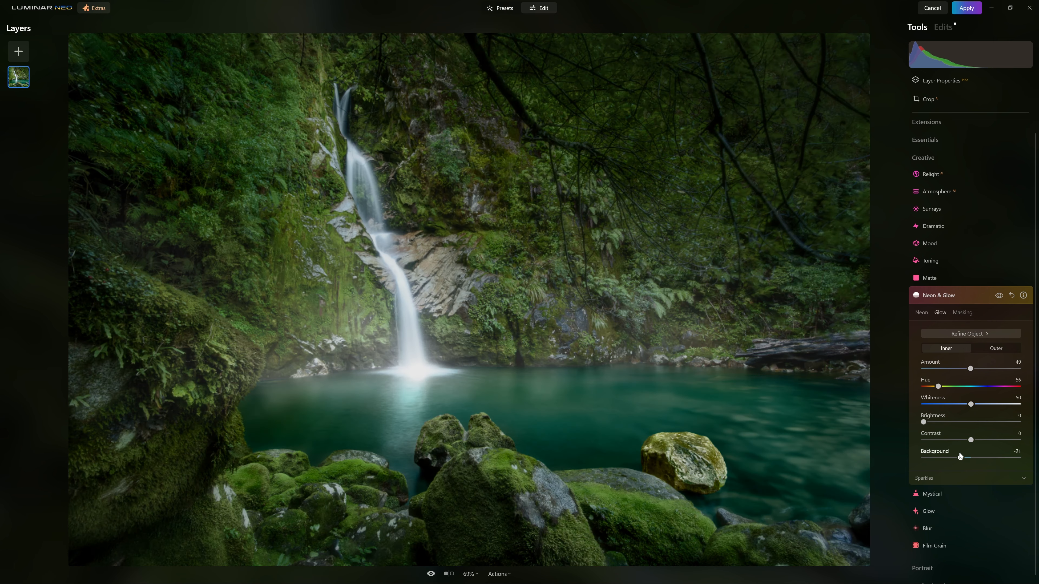
- Draw a neon line across the mossy foreground rocks to the boulder and adjust its spread, atmosphere, amount, whiteness and hue
{"action": "left_click", "coordinate": [921, 313]}
{"action": "mouse_move", "coordinate": [221, 459]}
{"action": "left_mouse_down"}
{"action": "mouse_move", "coordinate": [330, 494]}
{"action": "mouse_move", "coordinate": [566, 483]}
{"action": "left_mouse_up"}
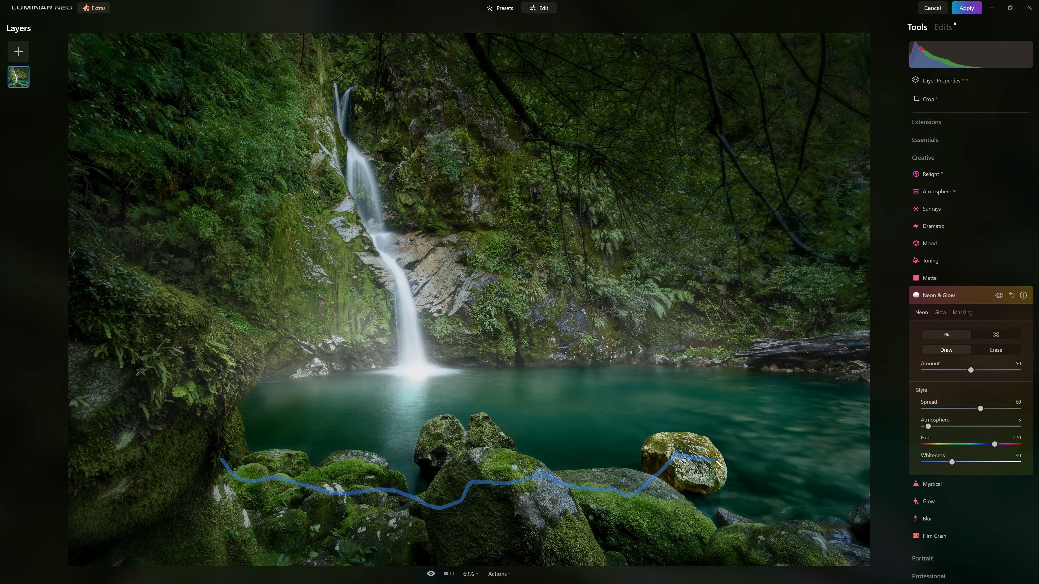
{"action": "left_click_drag", "start_coordinate": [721, 466], "coordinate": [720, 466]}
{"action": "left_click_drag", "start_coordinate": [979, 408], "coordinate": [1018, 409]}
{"action": "mouse_move", "coordinate": [927, 427]}
{"action": "left_mouse_down"}
{"action": "mouse_move", "coordinate": [1013, 426]}
{"action": "mouse_move", "coordinate": [1002, 427]}
{"action": "left_mouse_up"}
{"action": "left_click_drag", "start_coordinate": [976, 375], "coordinate": [990, 375]}
{"action": "mouse_move", "coordinate": [956, 463]}
{"action": "left_mouse_down"}
{"action": "mouse_move", "coordinate": [1025, 462]}
{"action": "mouse_move", "coordinate": [965, 462]}
{"action": "mouse_move", "coordinate": [1000, 460]}
{"action": "mouse_move", "coordinate": [985, 444]}
{"action": "left_mouse_up"}
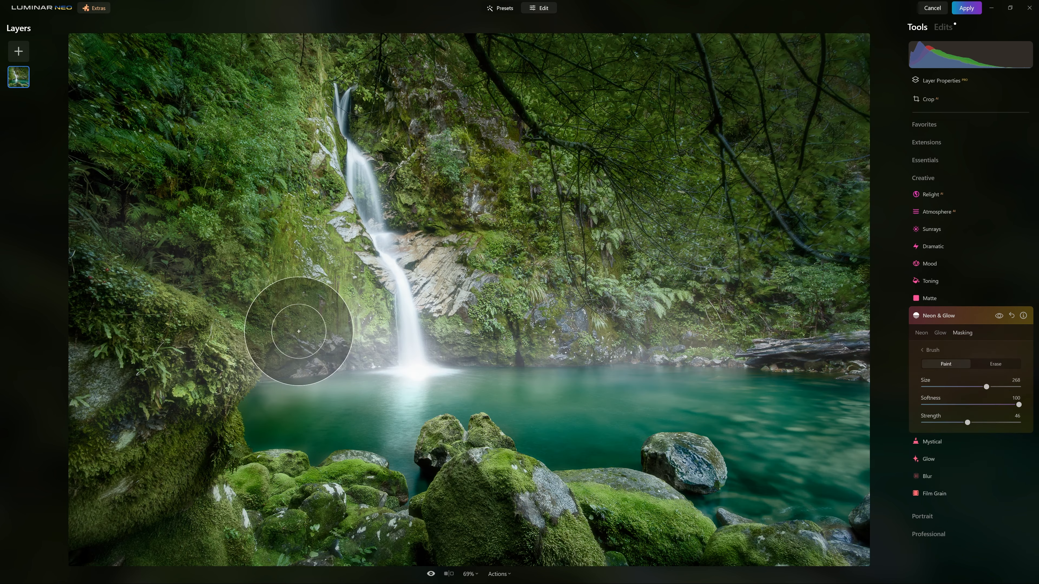
- Brush the Neon & Glow mask around the waterfall and pool at softness 100 and strength 46, and compare with the original
{"action": "mouse_move", "coordinate": [382, 311]}
{"action": "left_mouse_down"}
{"action": "mouse_move", "coordinate": [363, 313]}
{"action": "mouse_move", "coordinate": [759, 371]}
{"action": "mouse_move", "coordinate": [893, 369]}
{"action": "mouse_move", "coordinate": [464, 185]}
{"action": "mouse_move", "coordinate": [462, 213]}
{"action": "left_mouse_up"}
{"action": "scroll", "coordinate": [771, 367], "scroll_direction": "up", "scroll_amount": 8}
{"action": "mouse_move", "coordinate": [460, 325]}
{"action": "left_mouse_down"}
{"action": "mouse_move", "coordinate": [431, 344]}
{"action": "mouse_move", "coordinate": [719, 299]}
{"action": "left_mouse_up"}
{"action": "left_click_drag", "start_coordinate": [387, 338], "coordinate": [374, 345]}
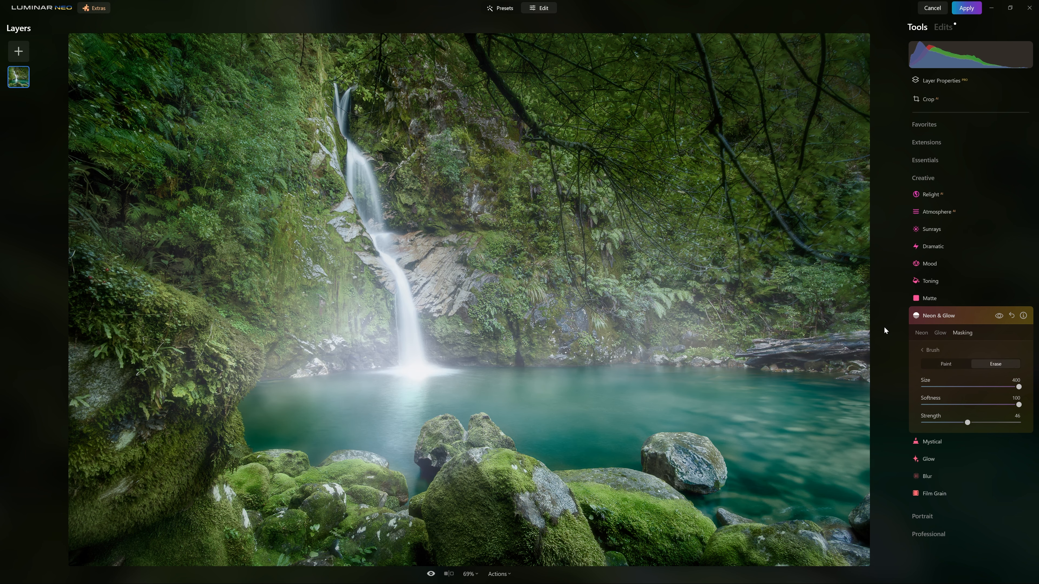
{"action": "key", "text": "backslash"}
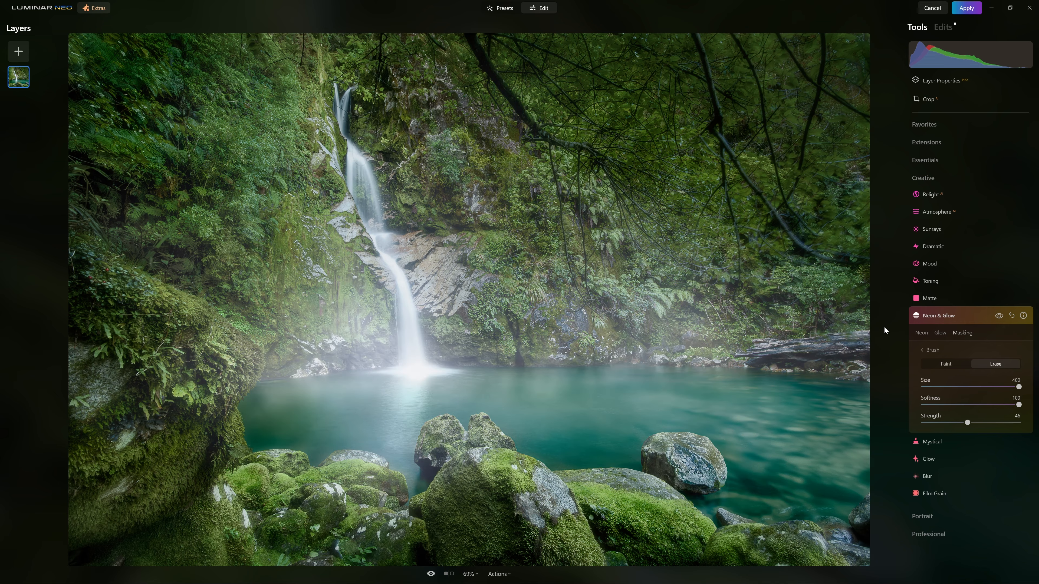